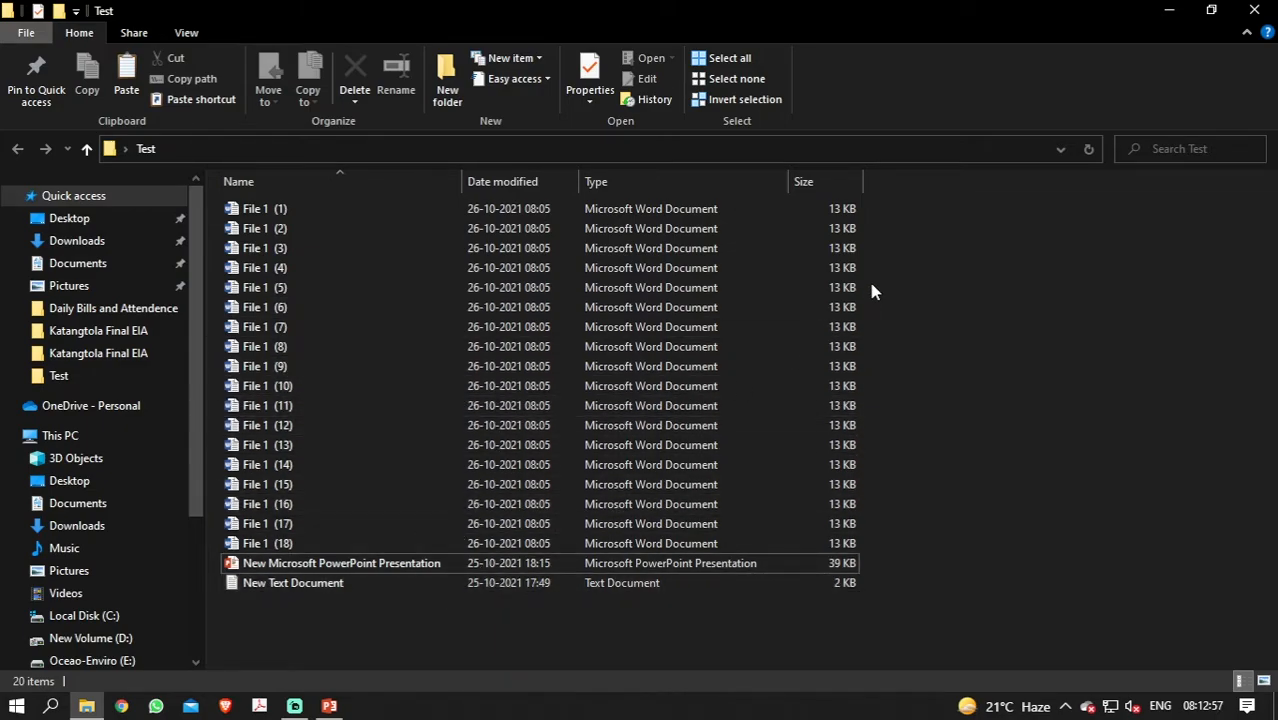
left_click_drag(1030, 221, 861, 468)
left_click(533, 618)
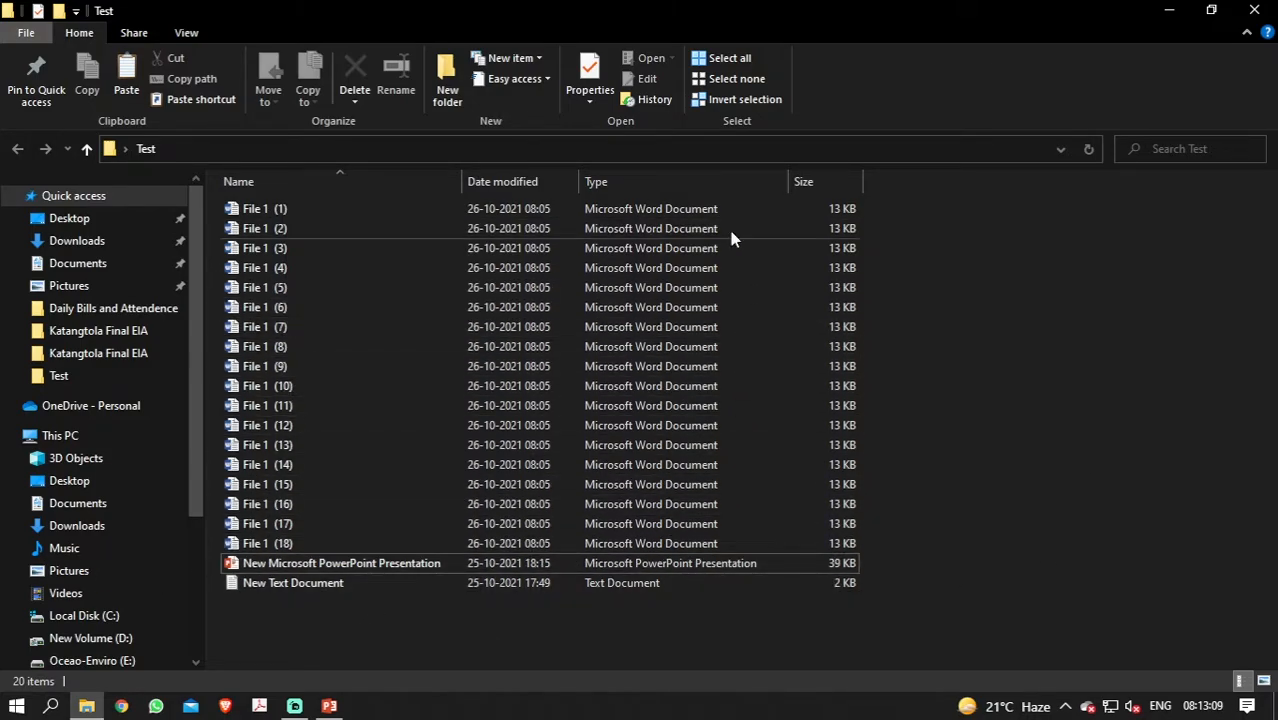
Open New Text Document from the Test folder, copy its entire find-and-replace macro code, and close the file
double_click(368, 583)
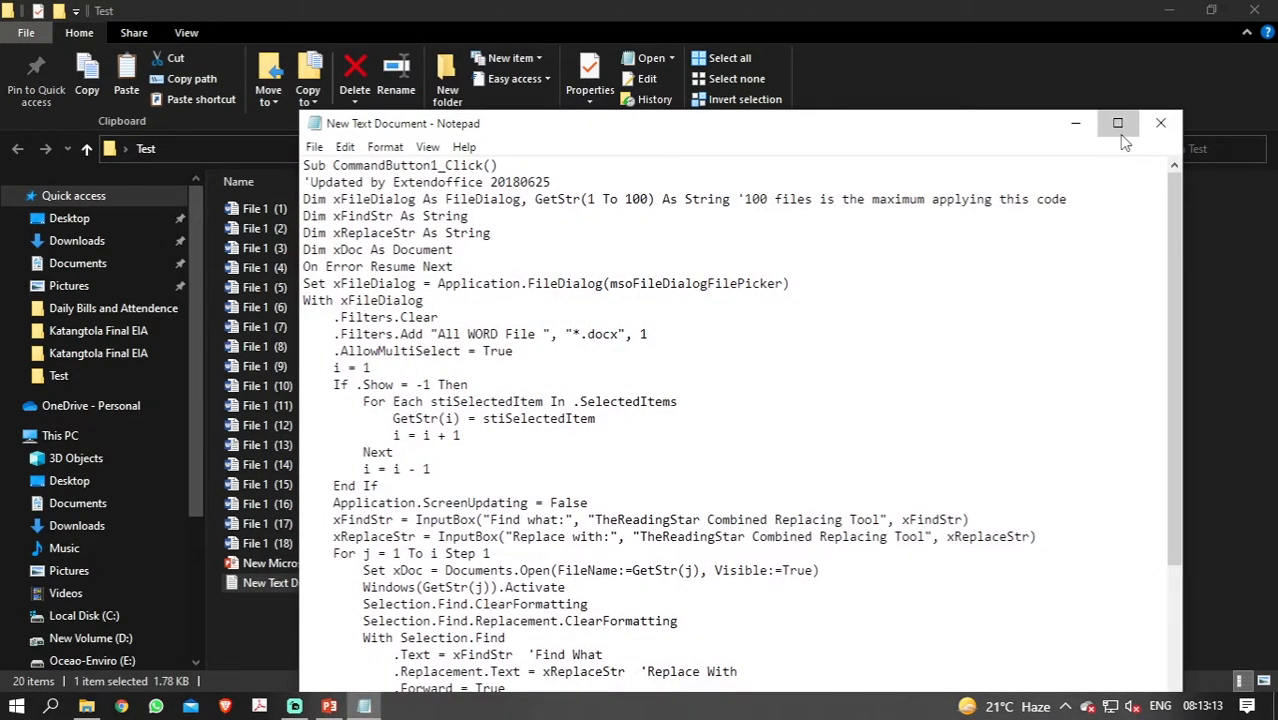
left_click(1114, 125)
scroll(605, 400, "down", 5)
scroll(610, 433, "up", 5)
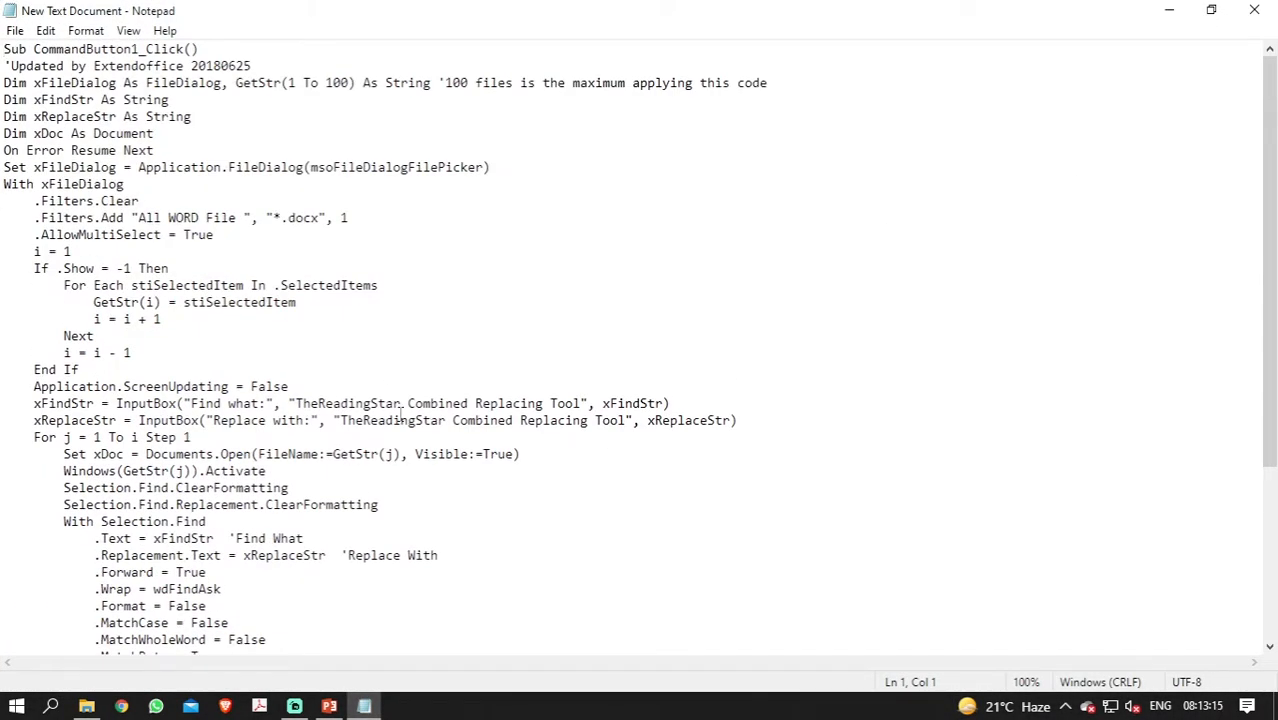
scroll(575, 335, "down", 3)
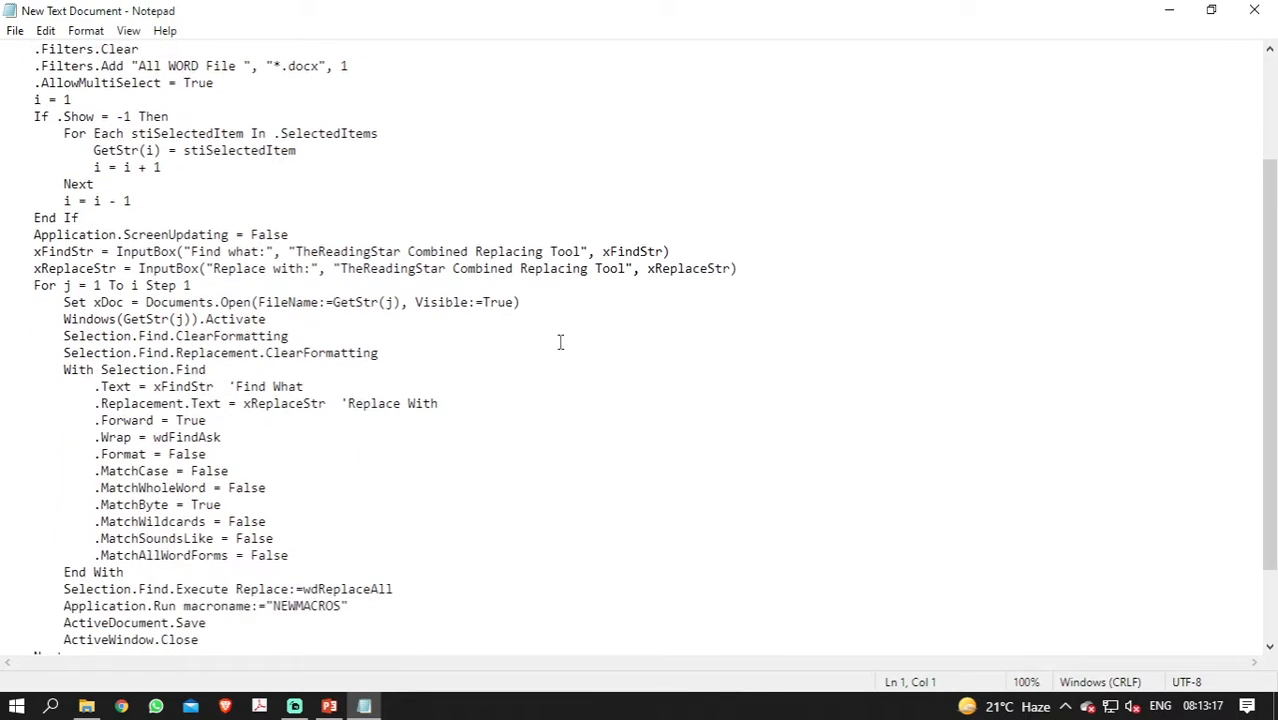
scroll(560, 485, "up", 3)
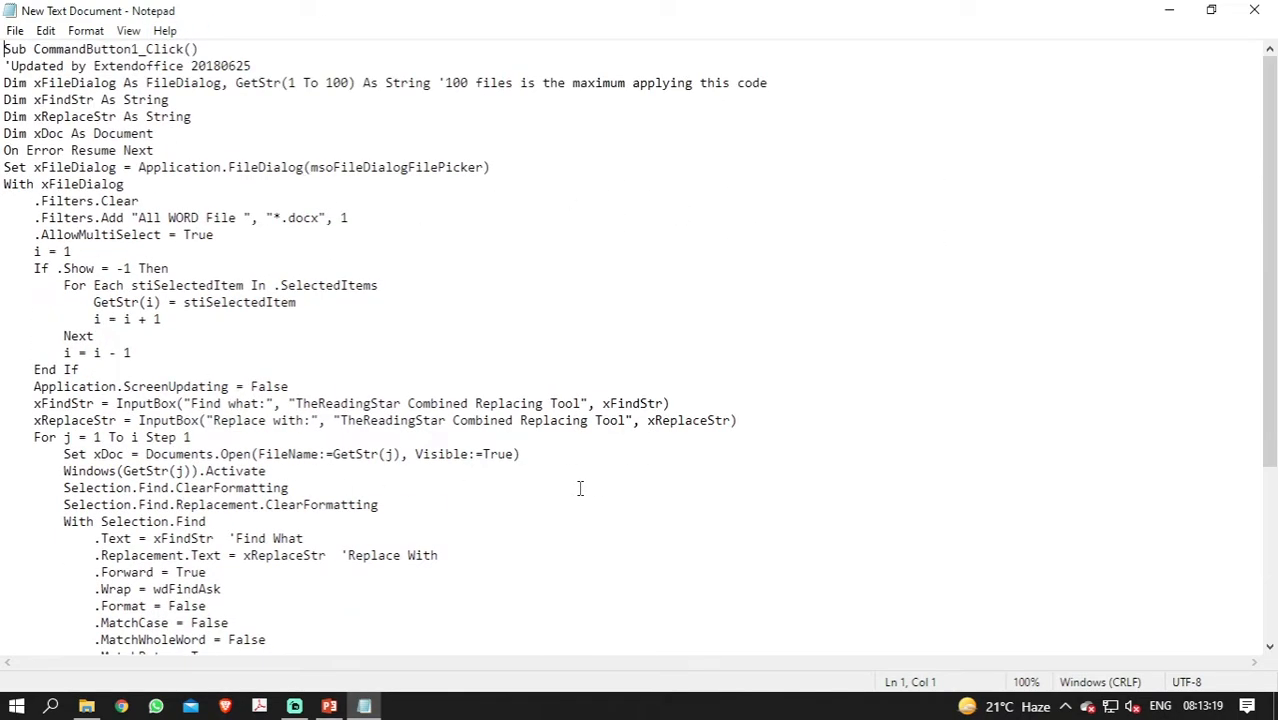
left_click(517, 367)
key("ctrl+a")
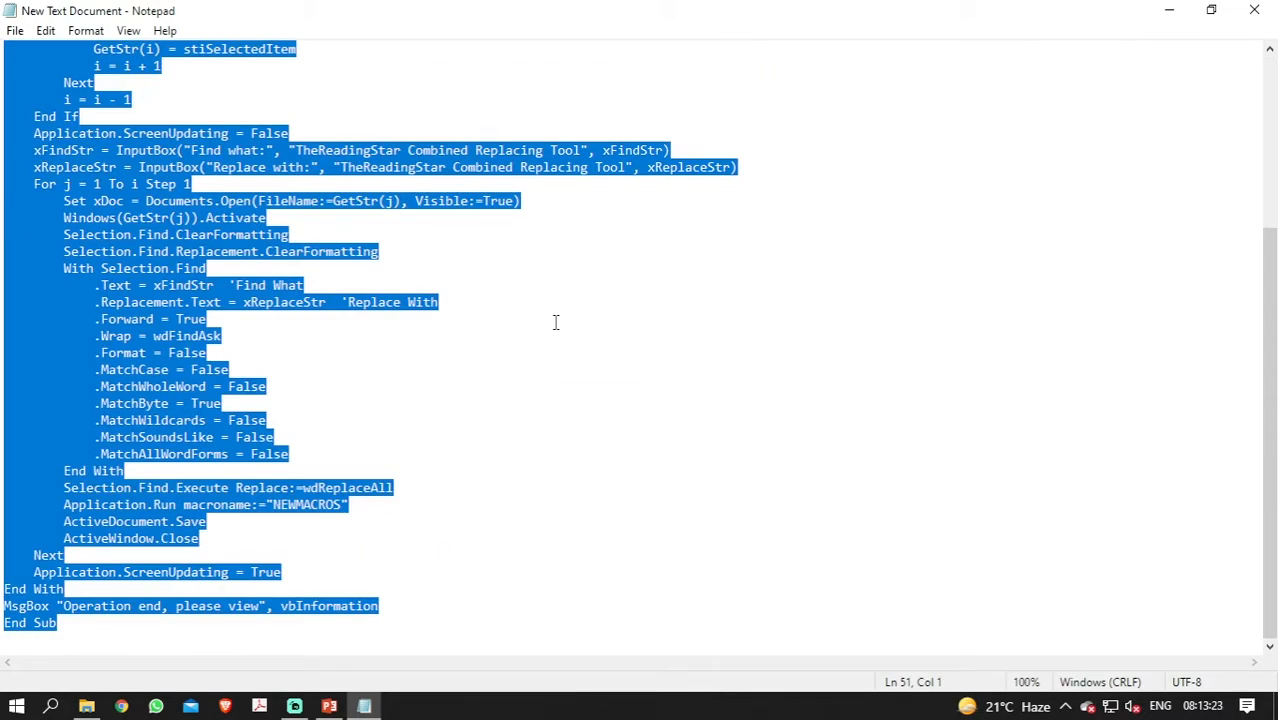
left_click(972, 318)
left_click(1254, 10)
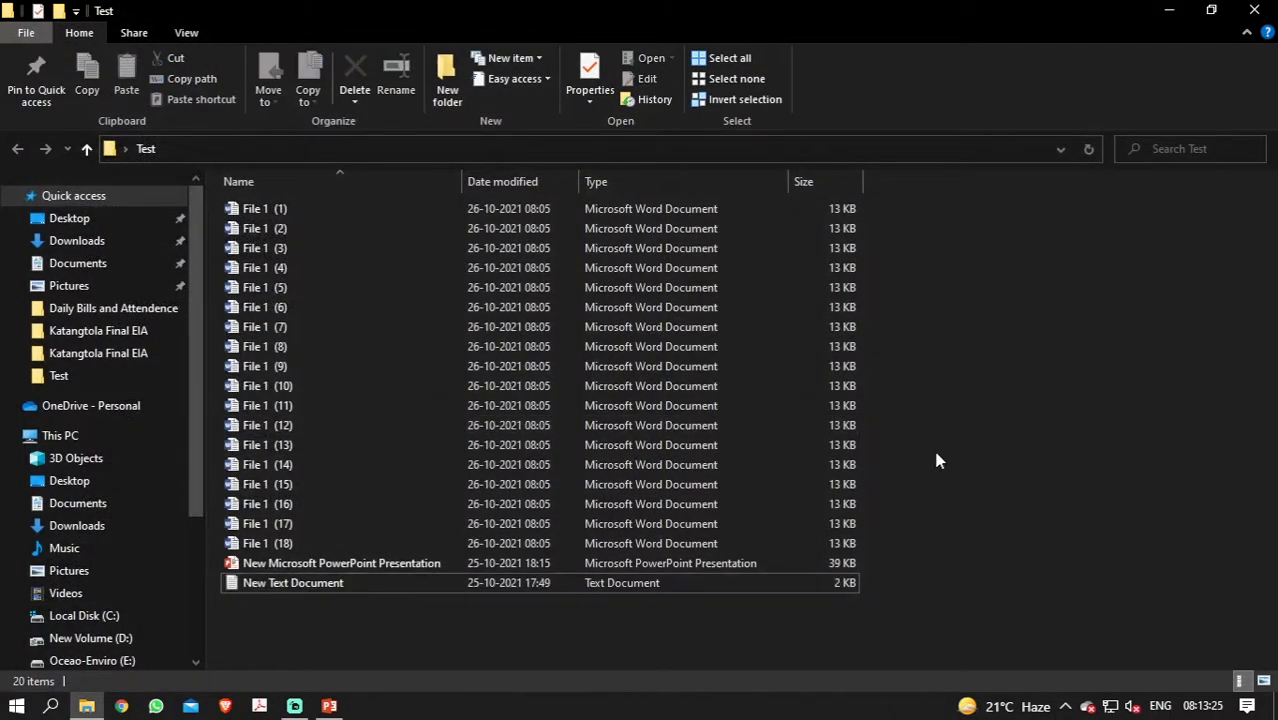
Open File 1 (1) and check its numbered list of names, particularly the fifth entry
left_click(330, 214)
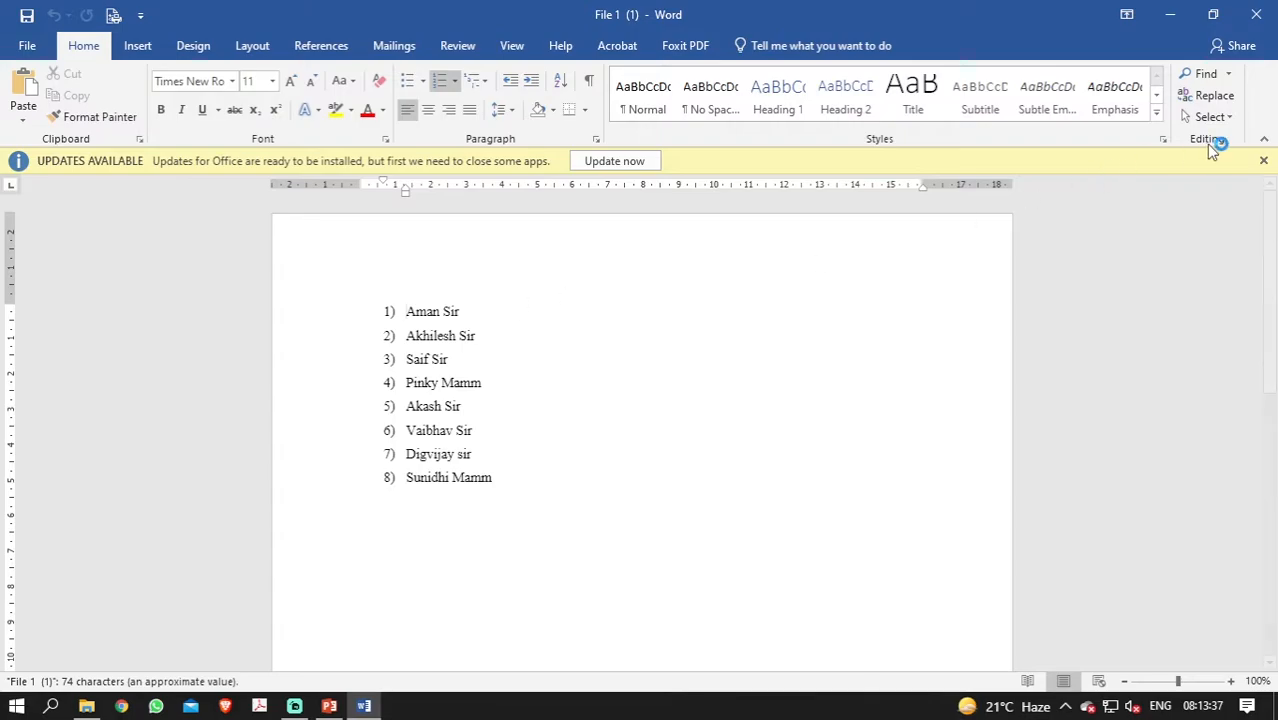
left_click(1264, 161)
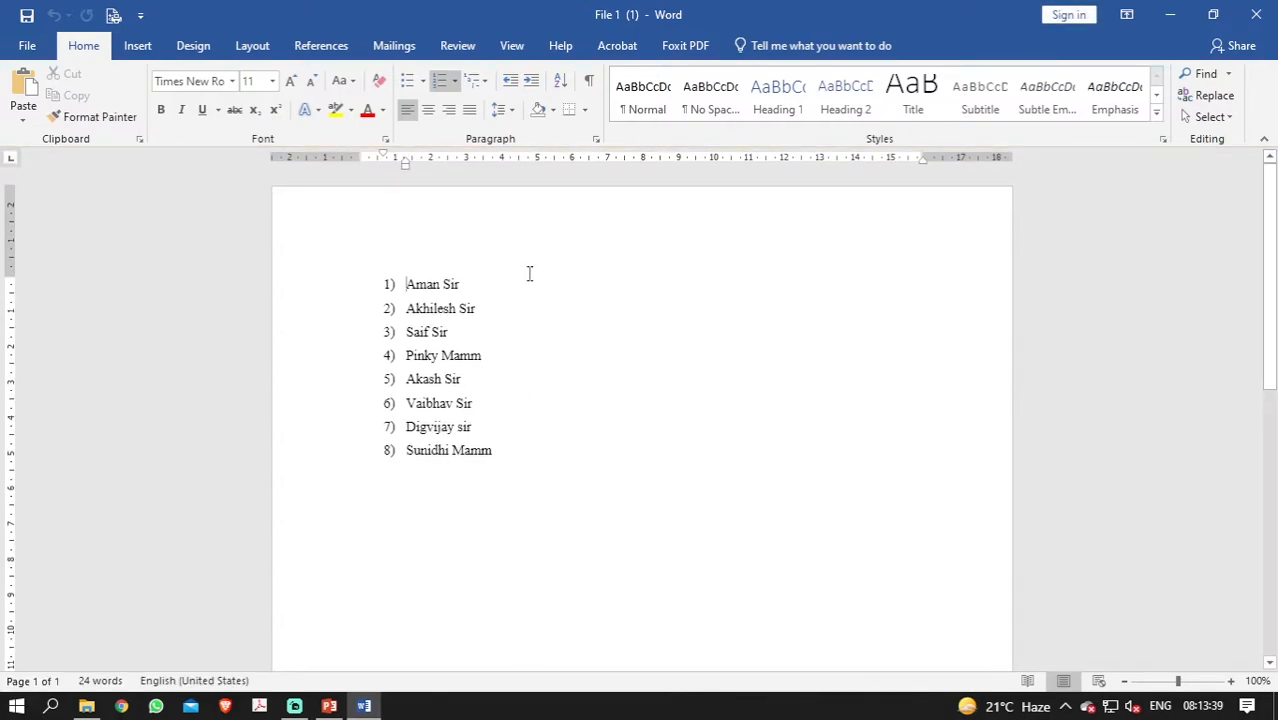
left_click_drag(529, 462, 360, 292)
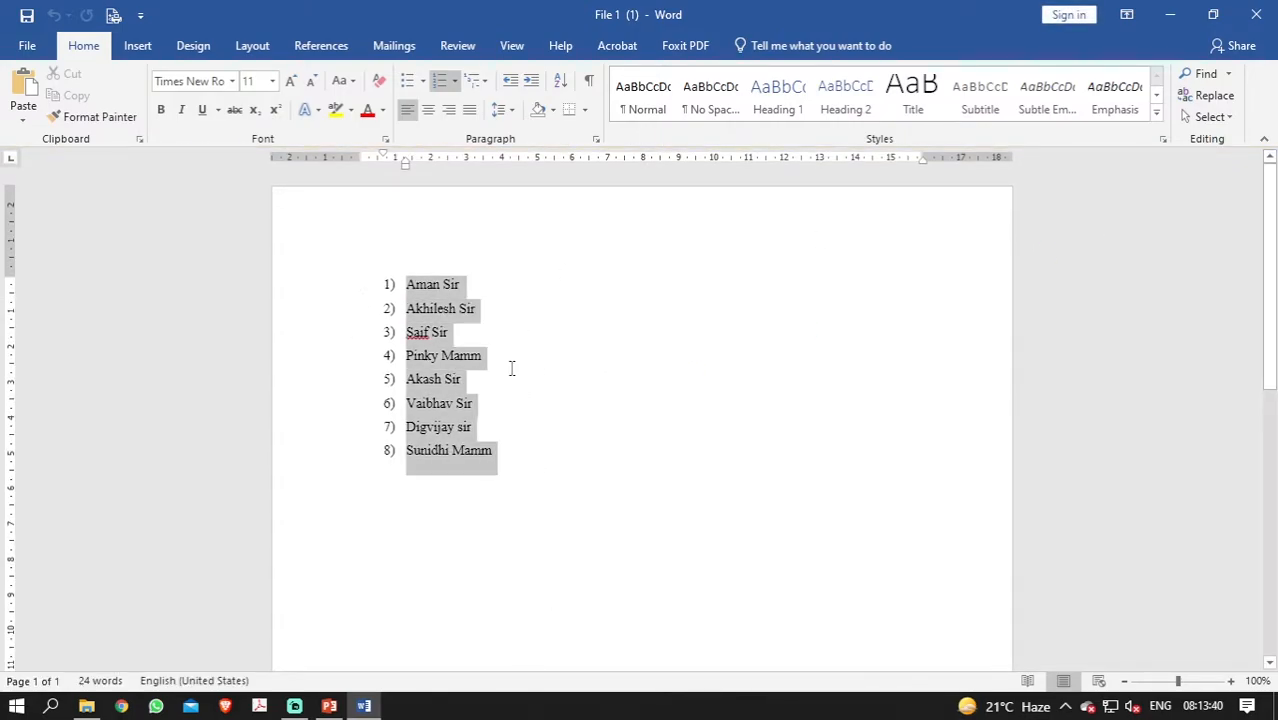
left_click(631, 452)
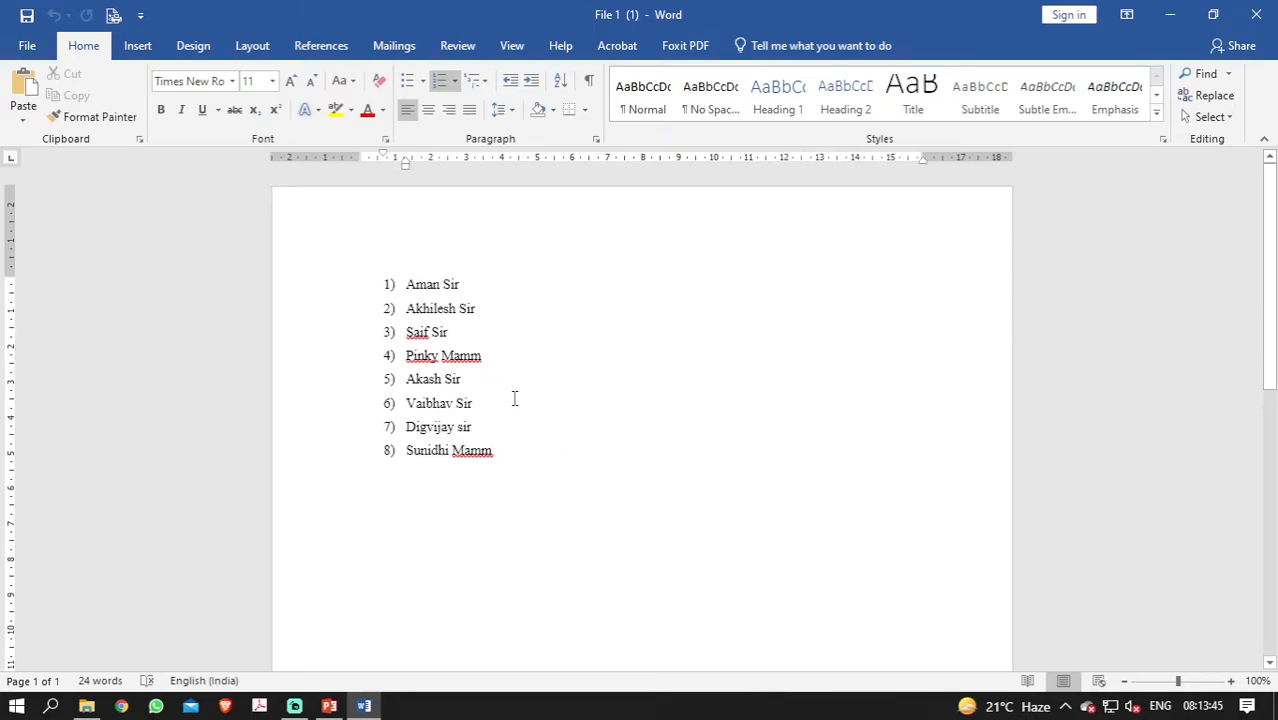
left_click_drag(467, 381, 404, 381)
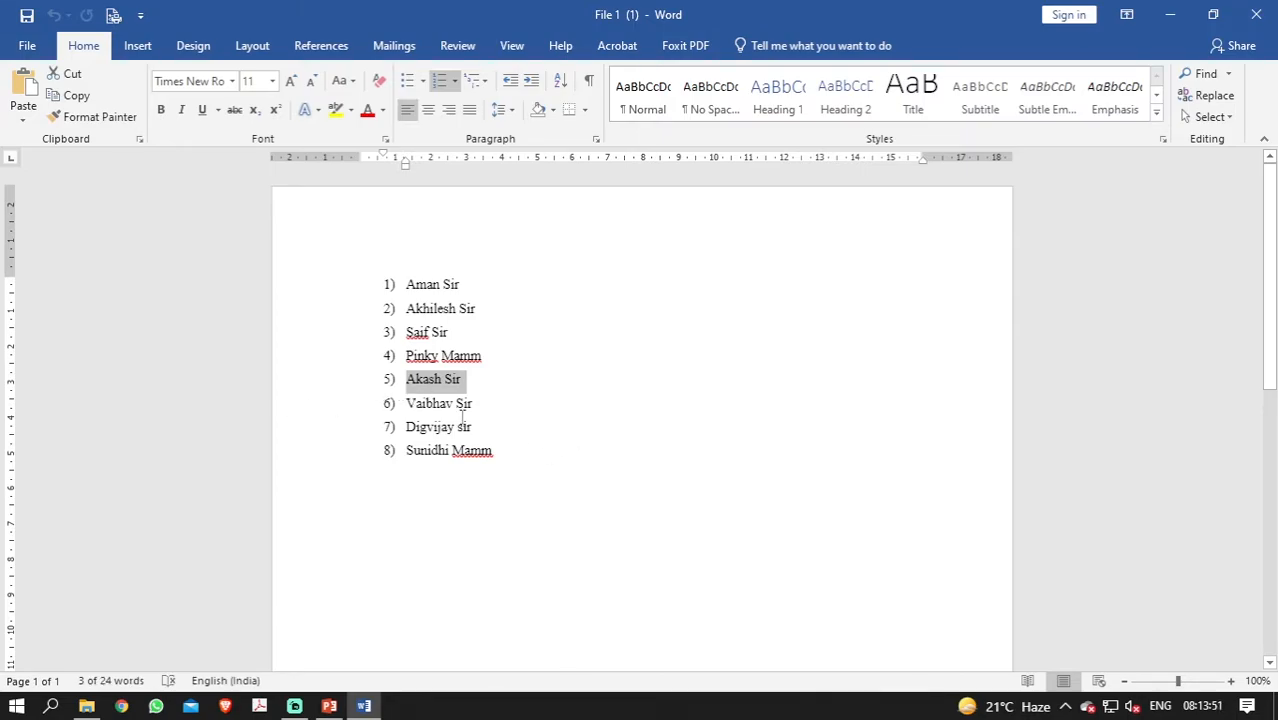
scroll(463, 418, "up", 2)
left_click(717, 431)
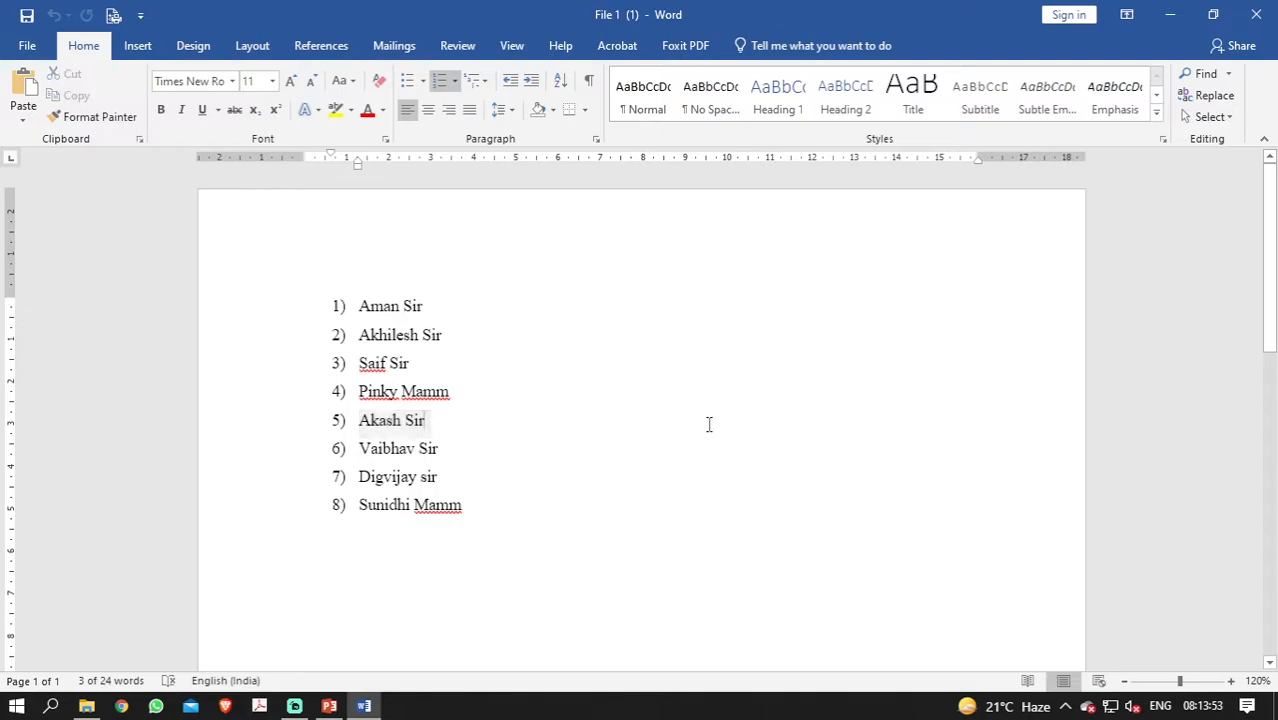
left_click(1176, 16)
Open File 1 (8) to check the fifth entry in its list, and close the open documents
left_click(386, 348)
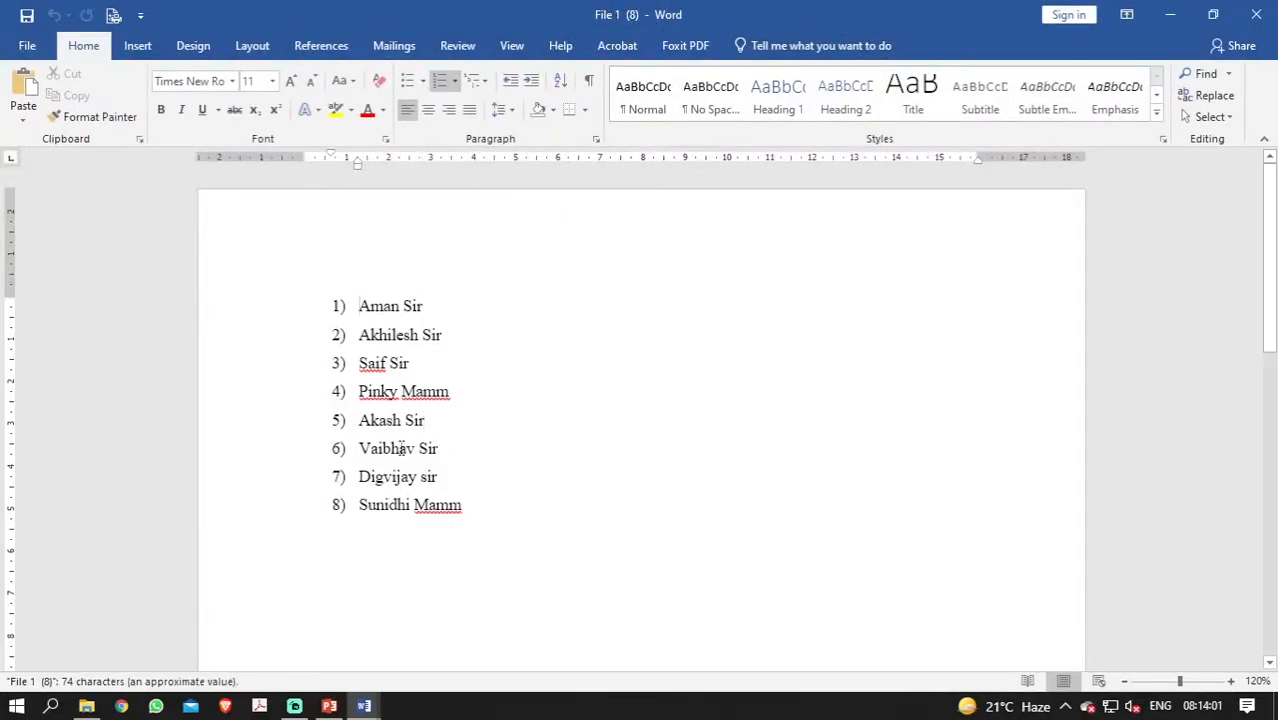
left_click_drag(425, 426, 381, 432)
left_click(556, 447)
left_click(1257, 15)
left_click(1257, 15)
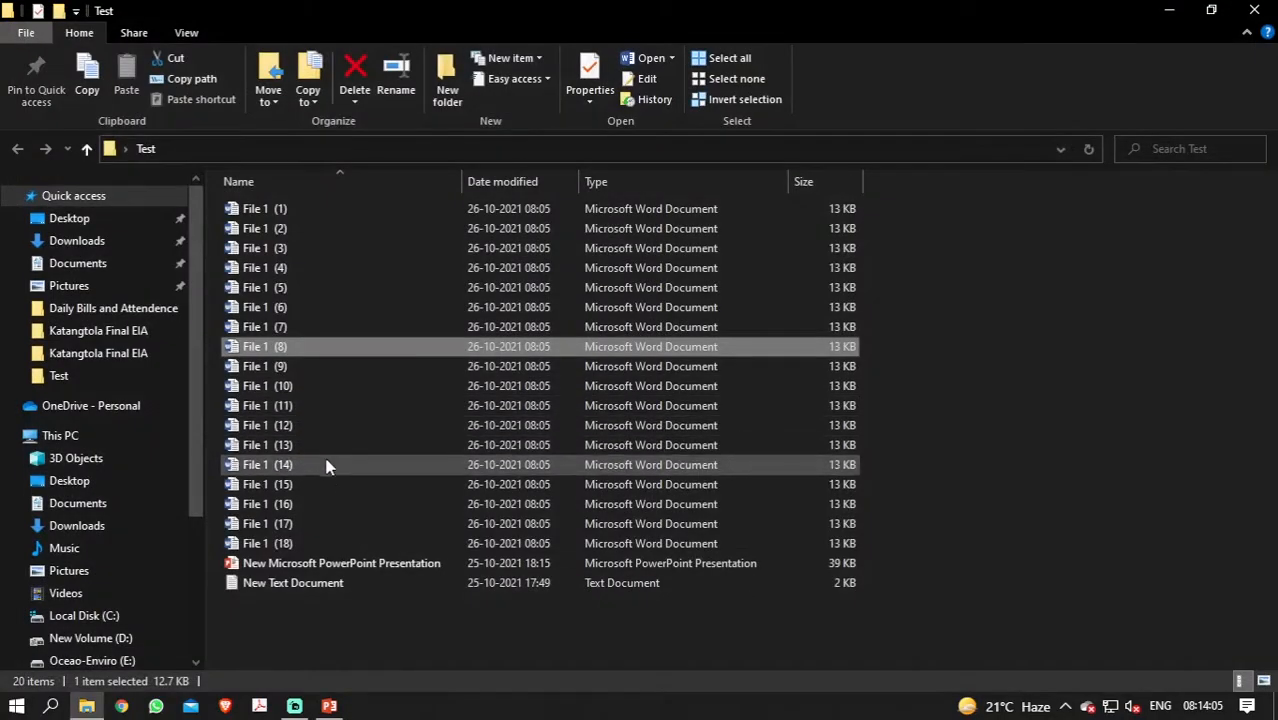
Open File 1 (15) and check the fifth entry in its numbered list
double_click(285, 484)
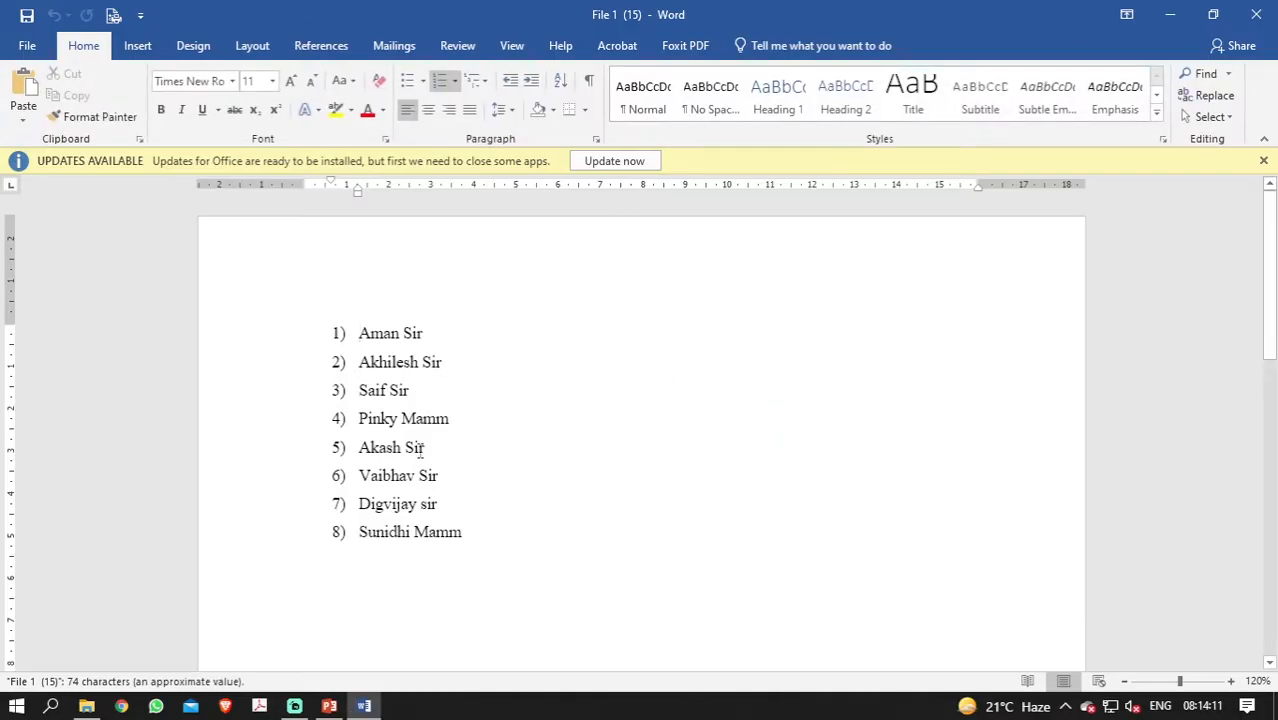
left_click_drag(428, 451, 348, 450)
left_click(716, 502)
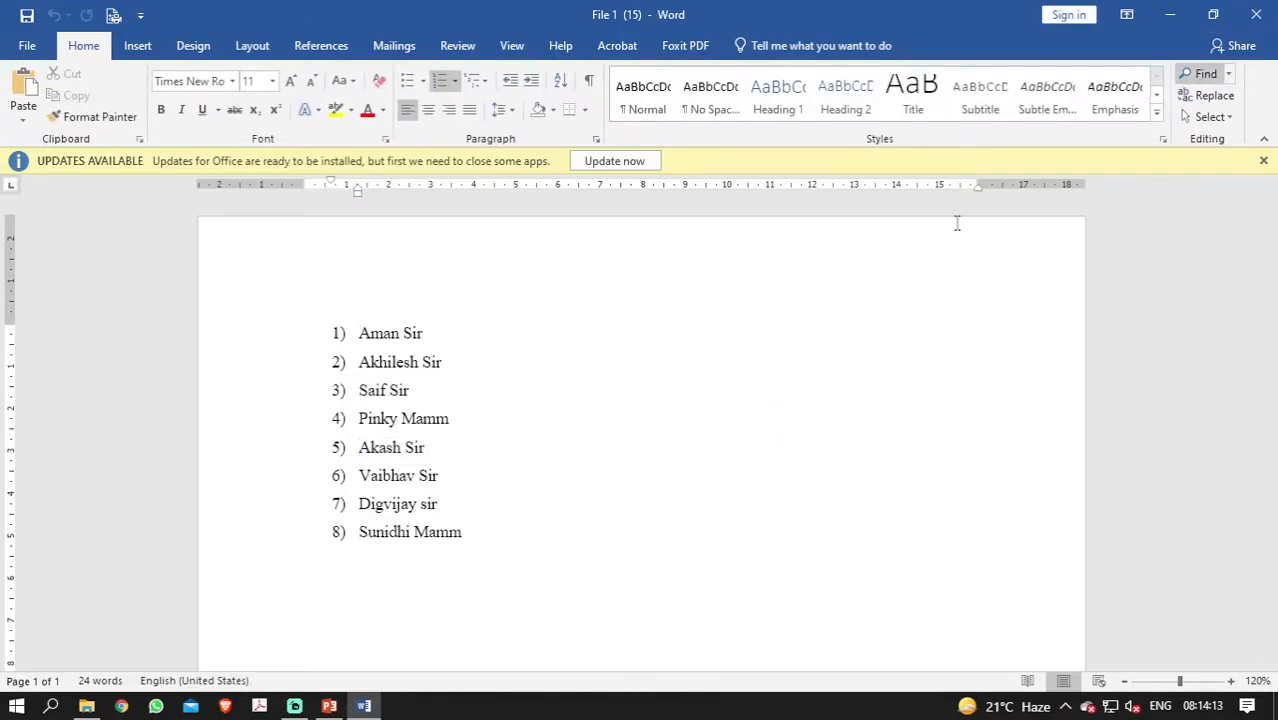
left_click_drag(433, 449, 357, 450)
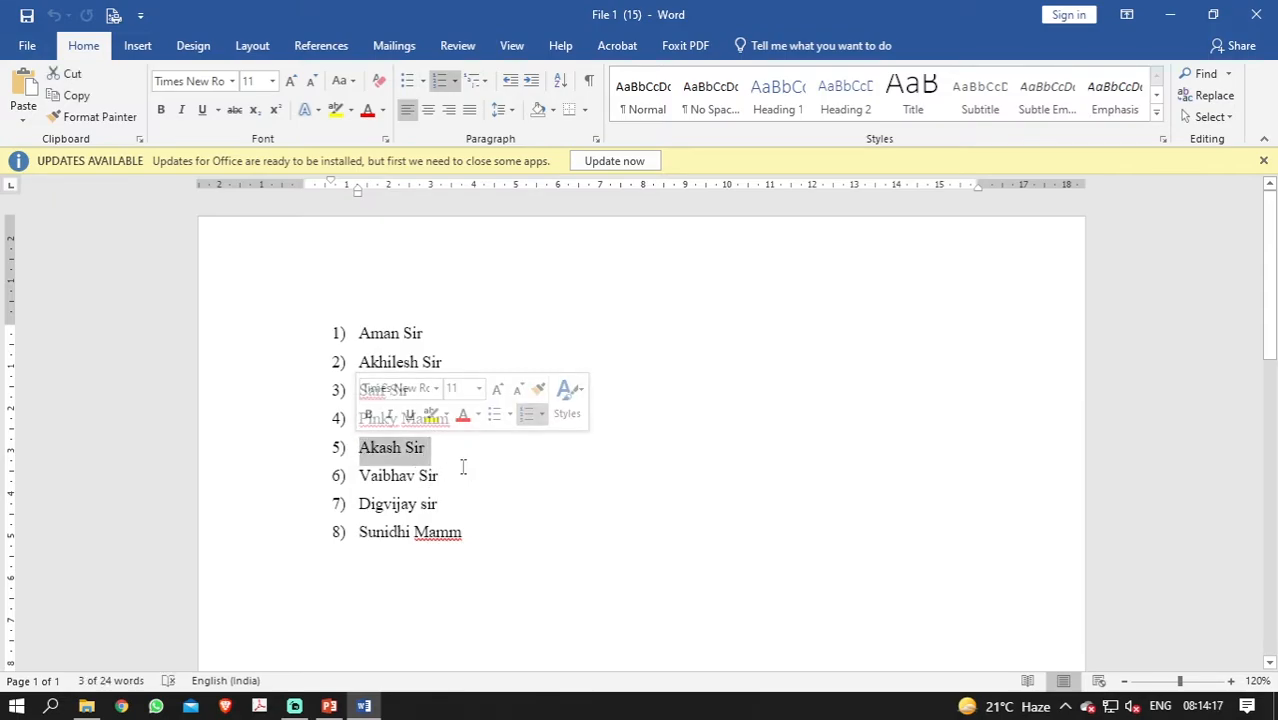
left_click(508, 476)
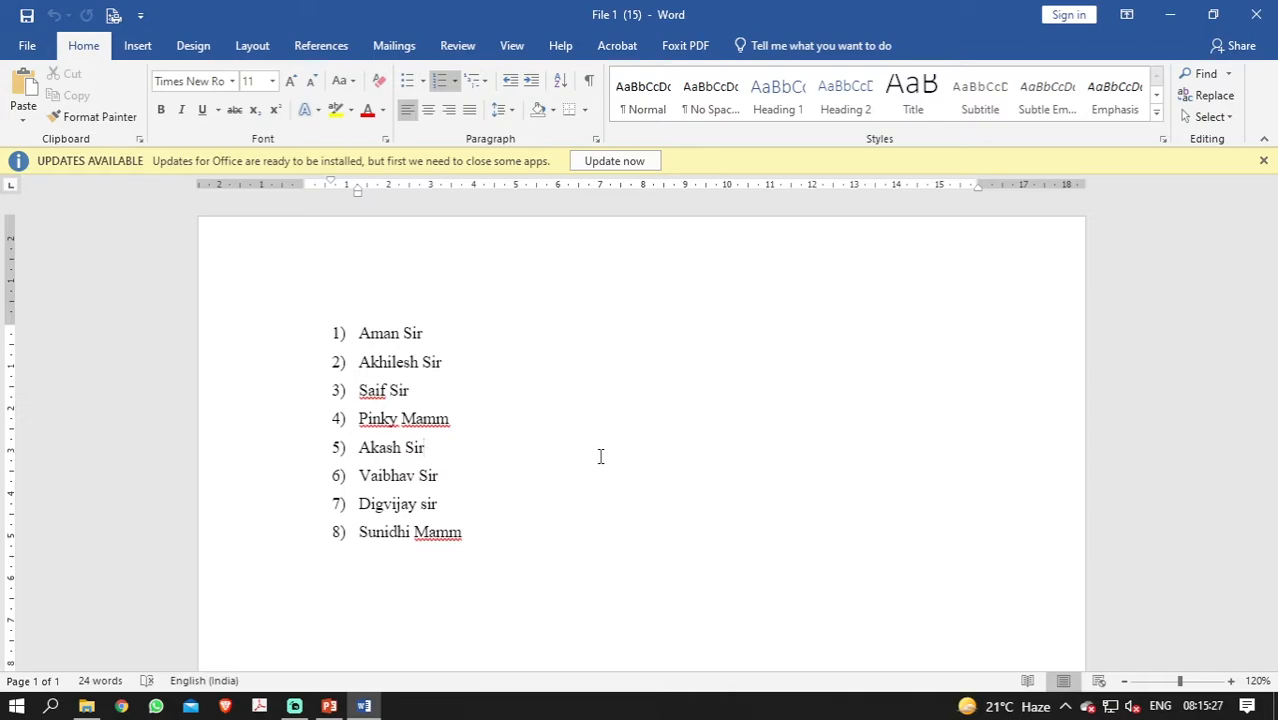
Open the Visual Basic for Applications editor and insert a new module into the Normal project
key("alt+F11")
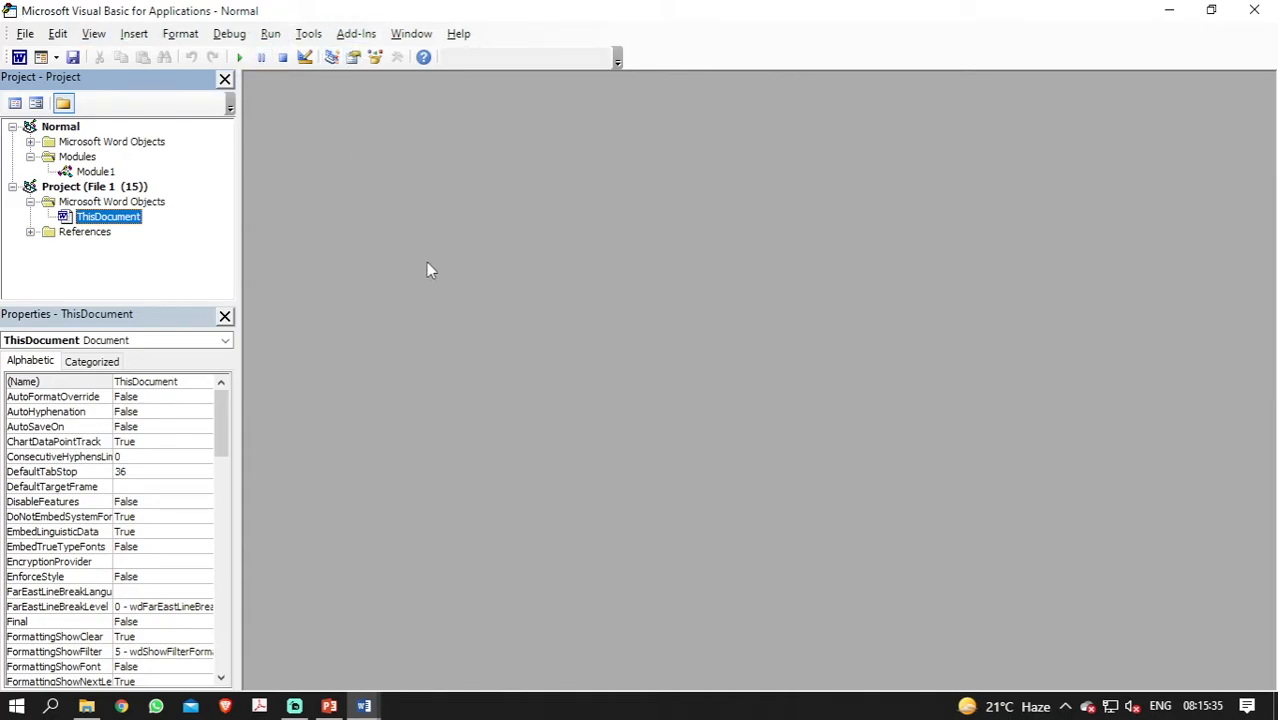
left_click(84, 160)
right_click(83, 163)
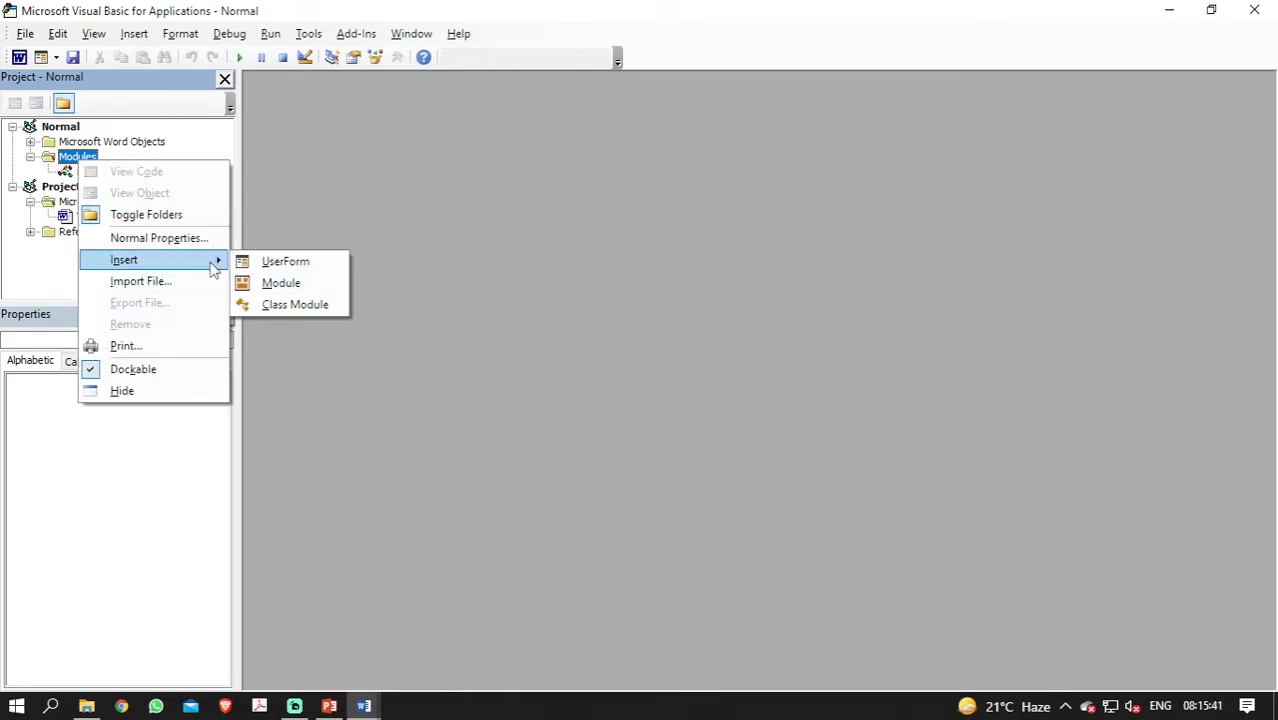
left_click(278, 283)
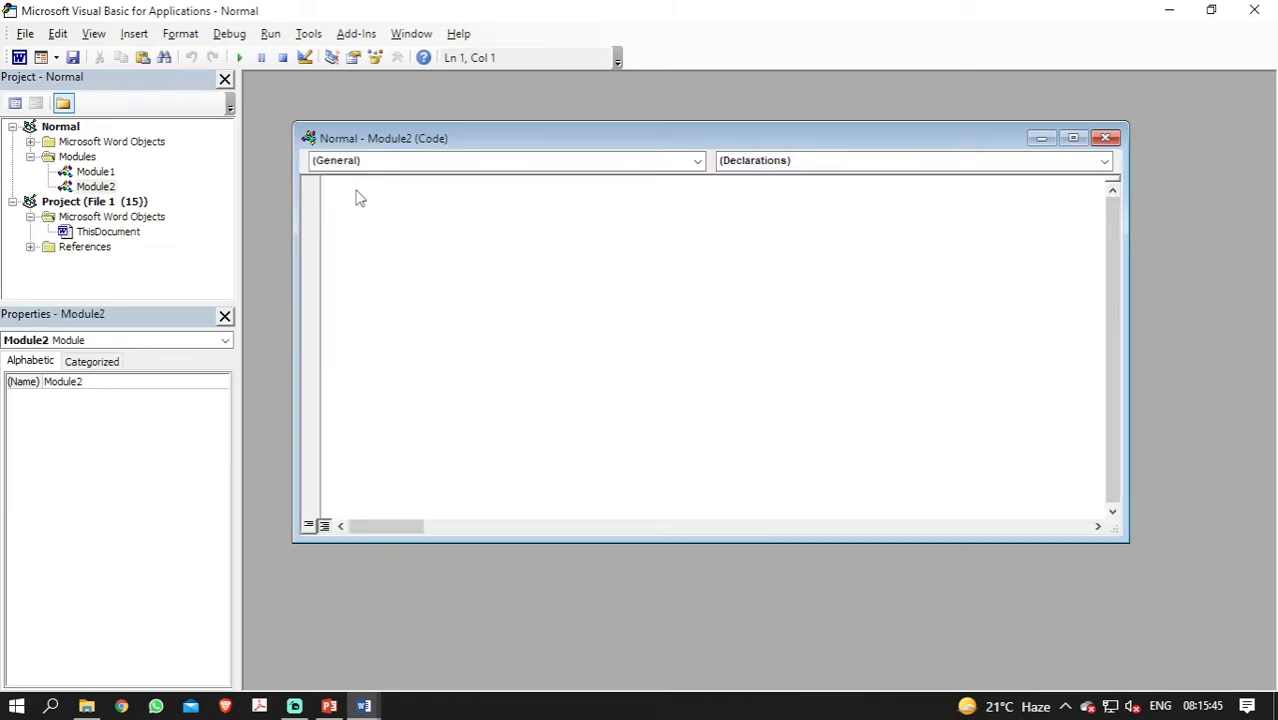
Paste the copied CommandButton1_Click macro code into the new module
key("ctrl+v")
scroll(768, 362, "up", 6)
scroll(768, 362, "up", 4)
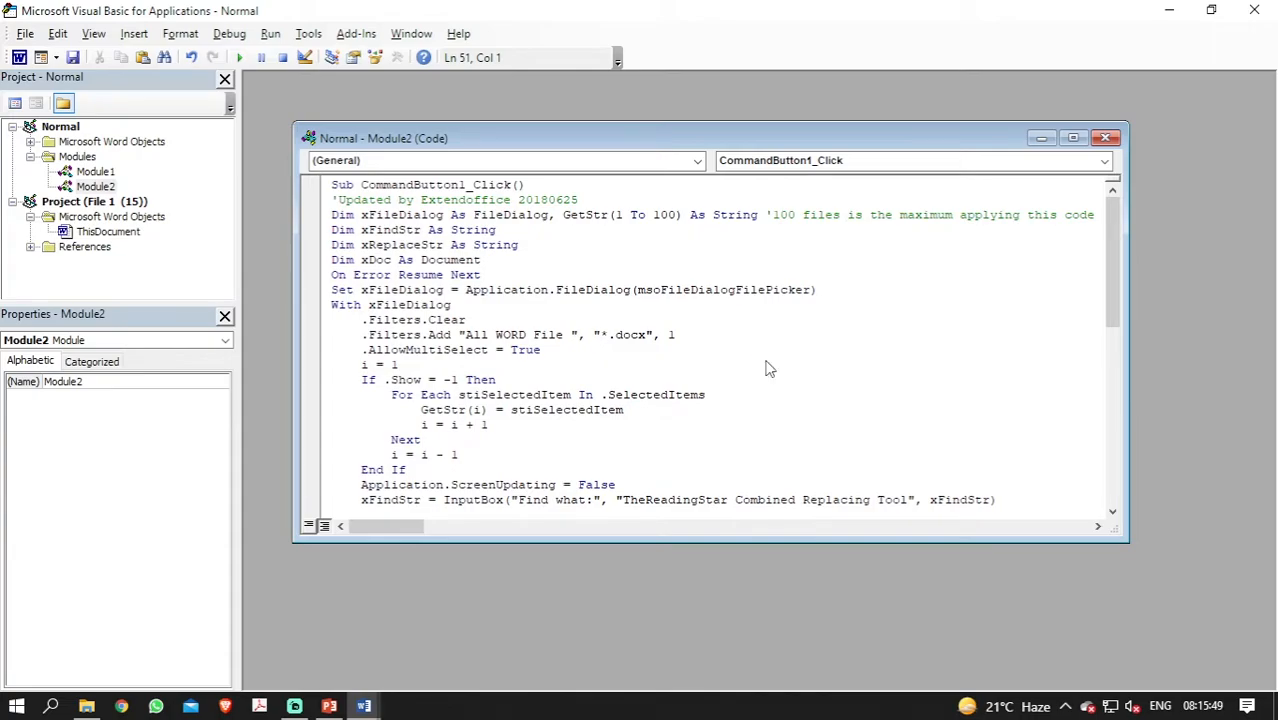
left_click(768, 366)
left_click(849, 378)
Run the macro and choose all Word documents in the Desktop's Test folder as the files to process
key("F5")
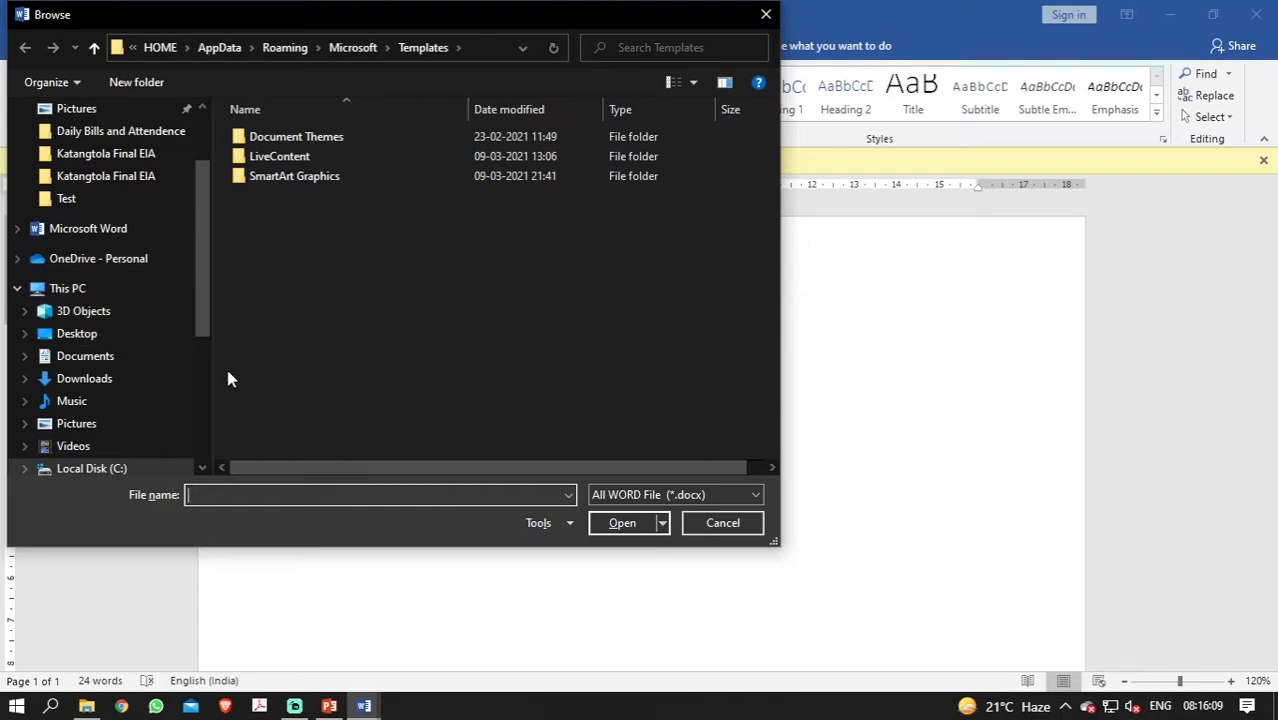
left_click(126, 334)
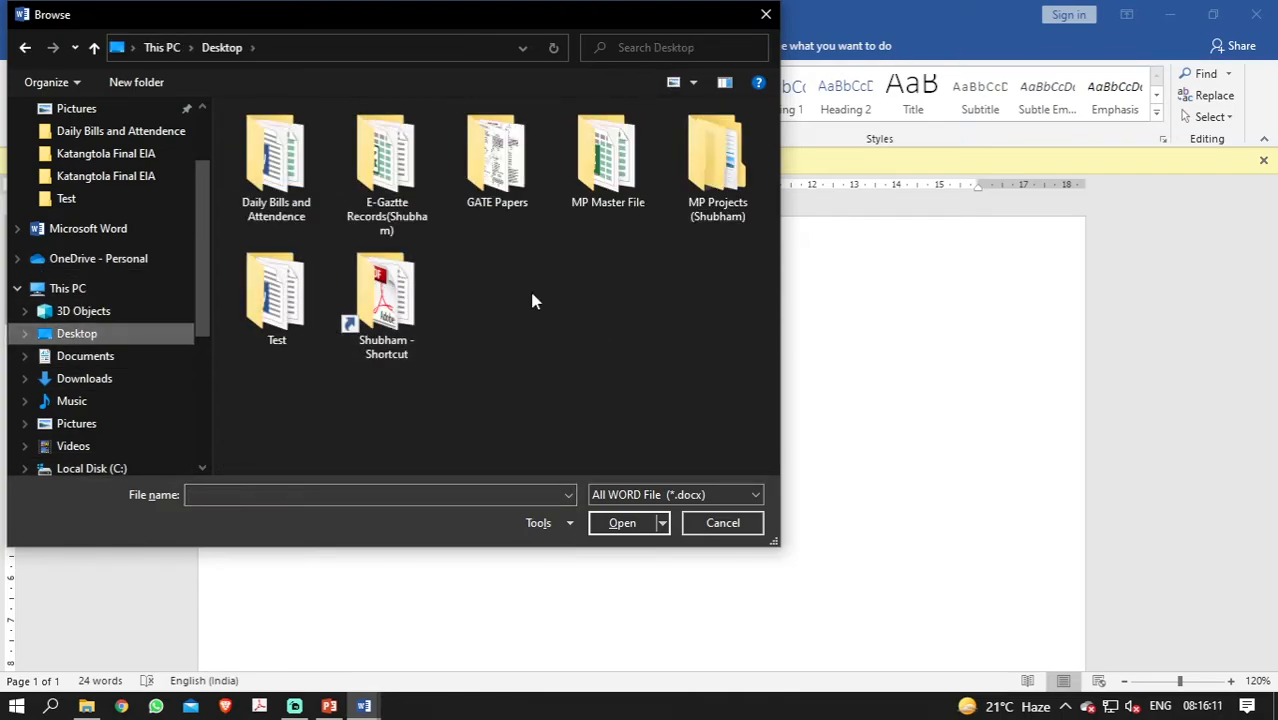
double_click(304, 320)
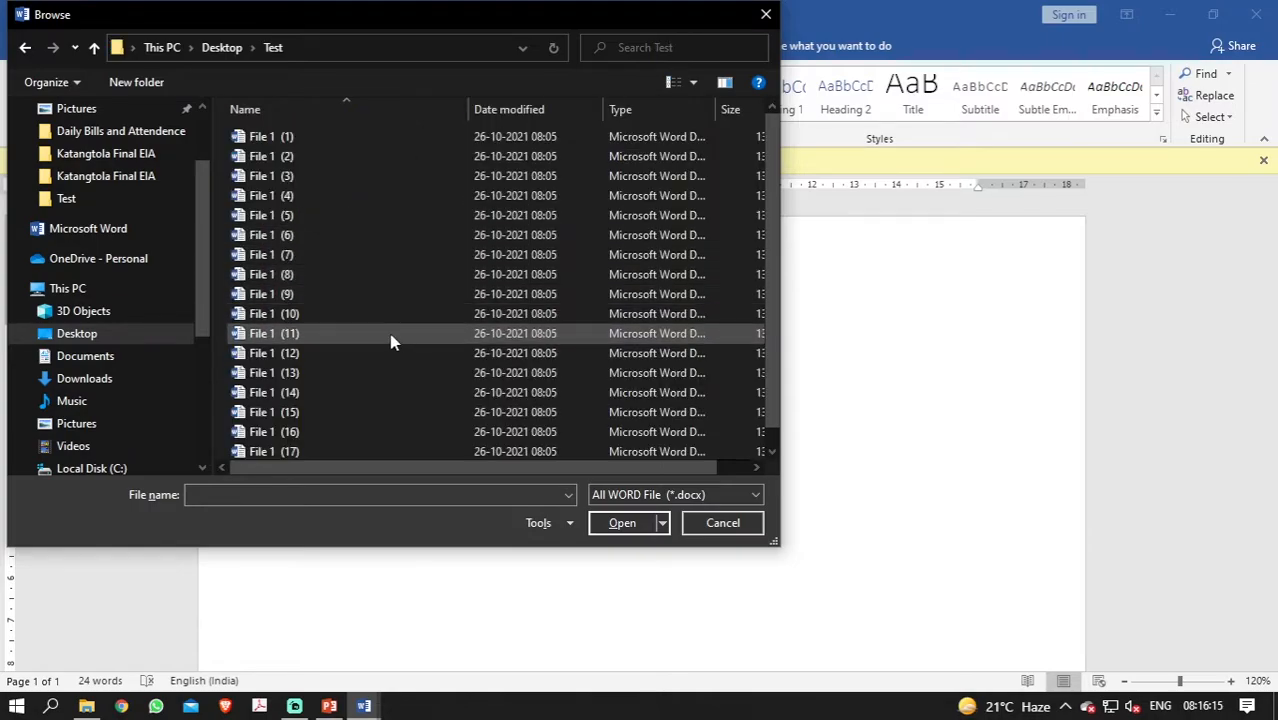
scroll(388, 330, "down", 1)
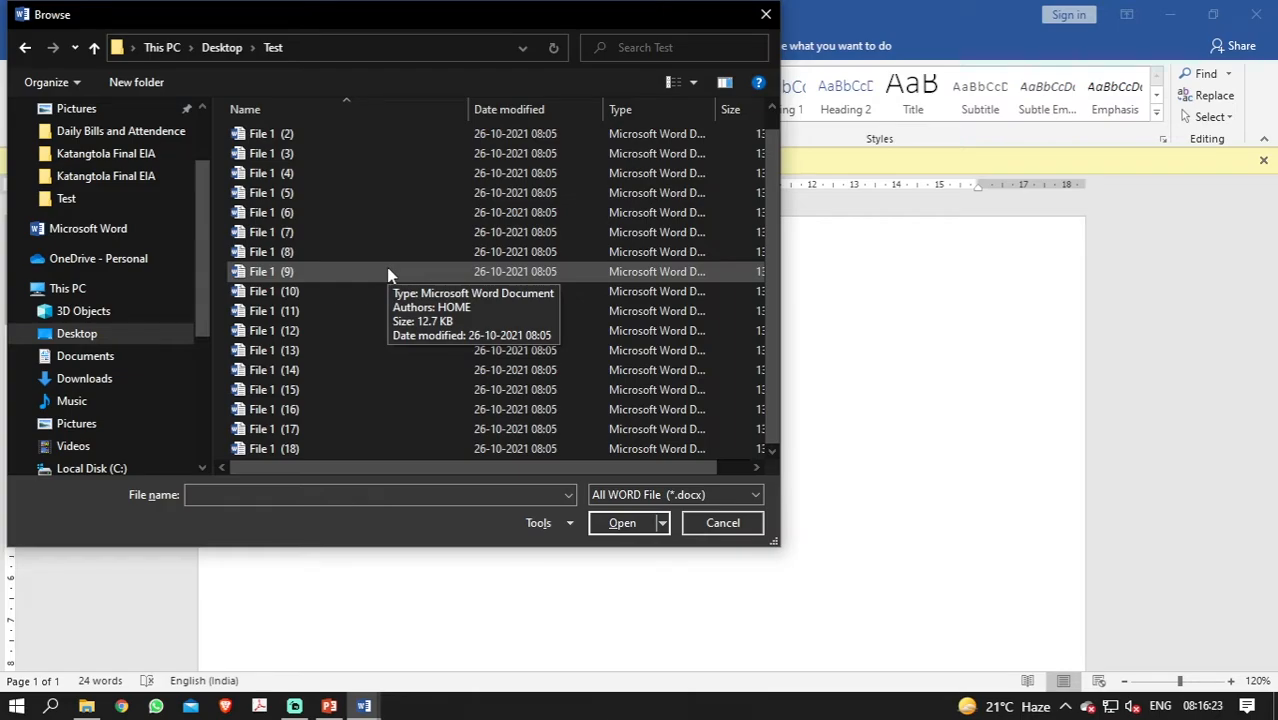
scroll(390, 276, "up", 1)
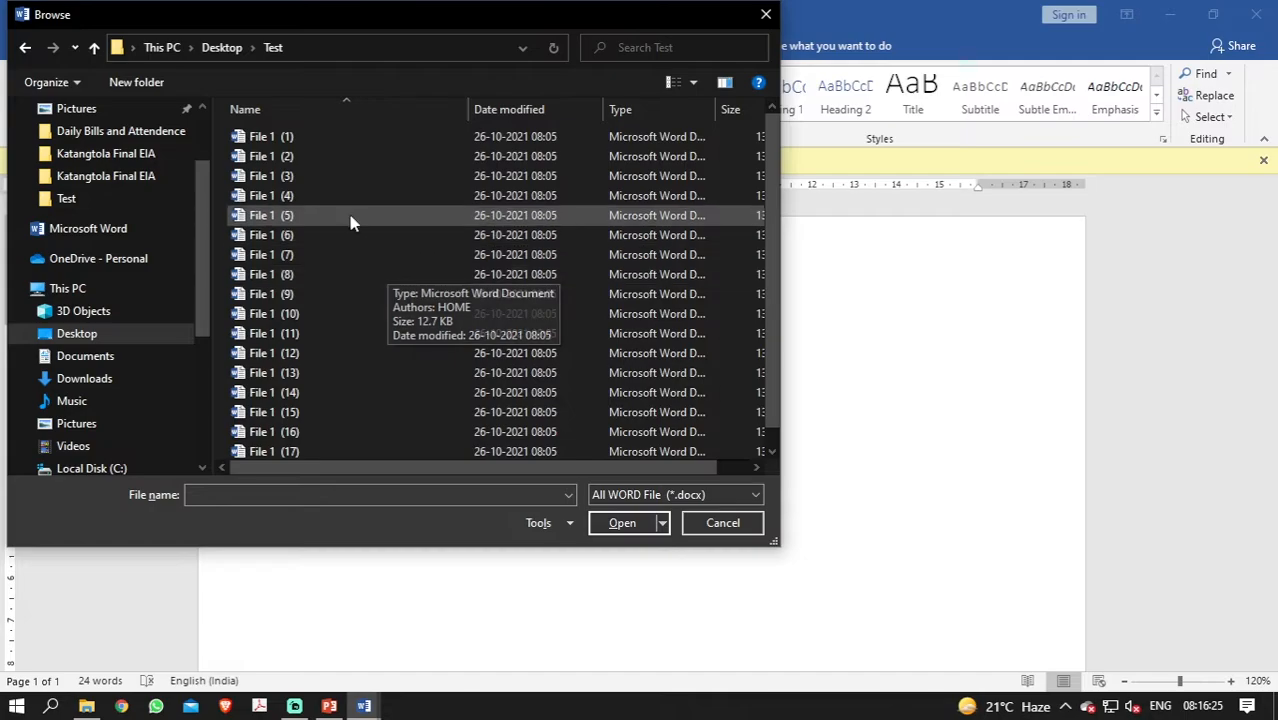
key("ctrl+a")
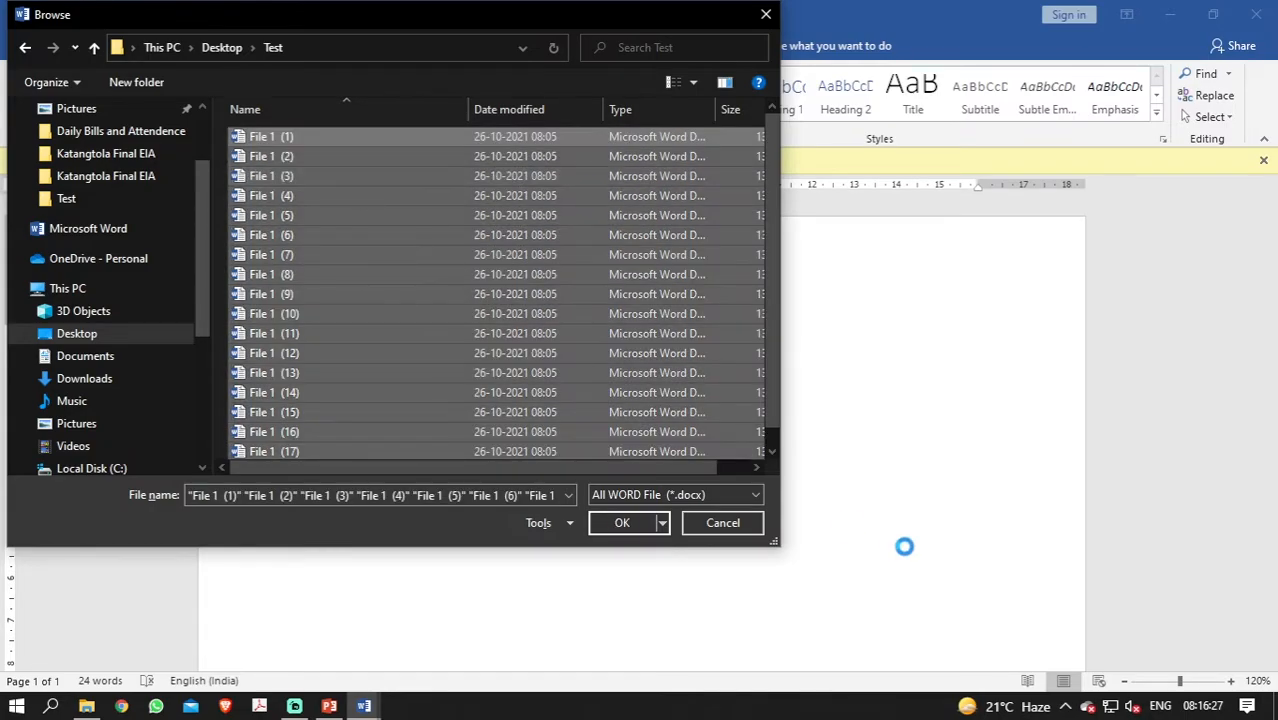
left_click(621, 523)
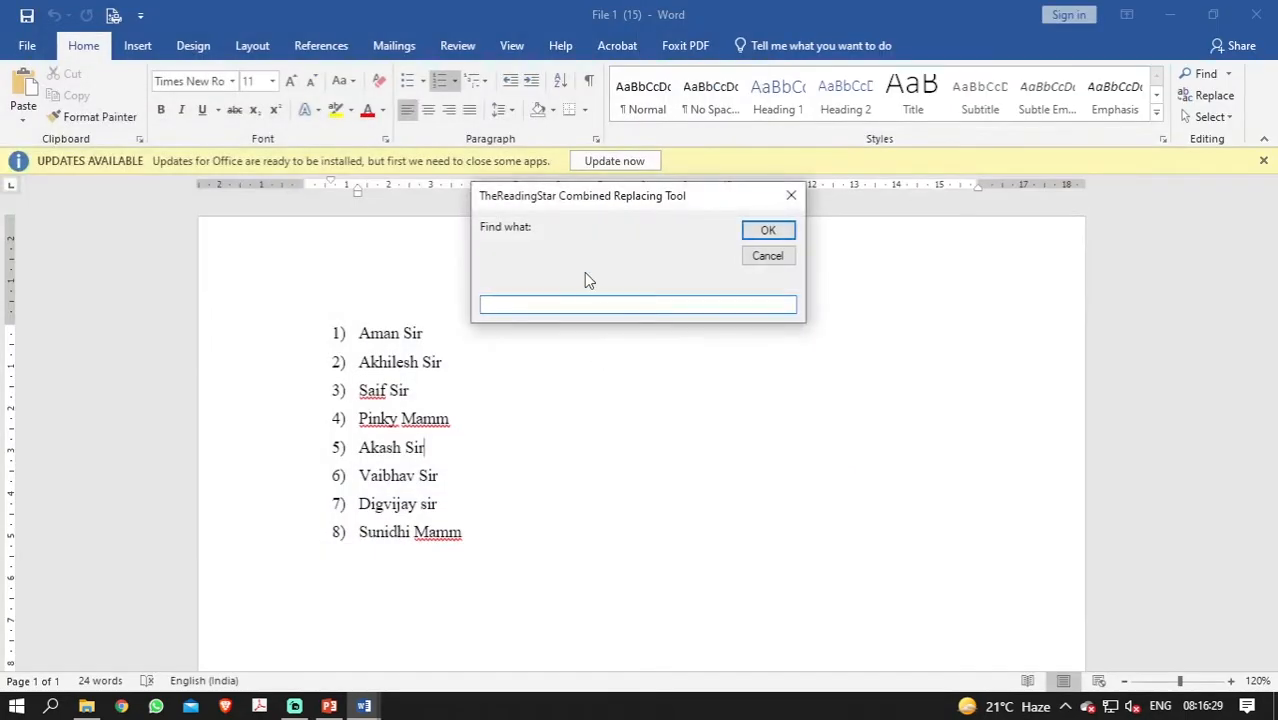
Enter the fifth entry's first name as the text to find and the new first name as its replacement
left_click_drag(622, 194, 585, 276)
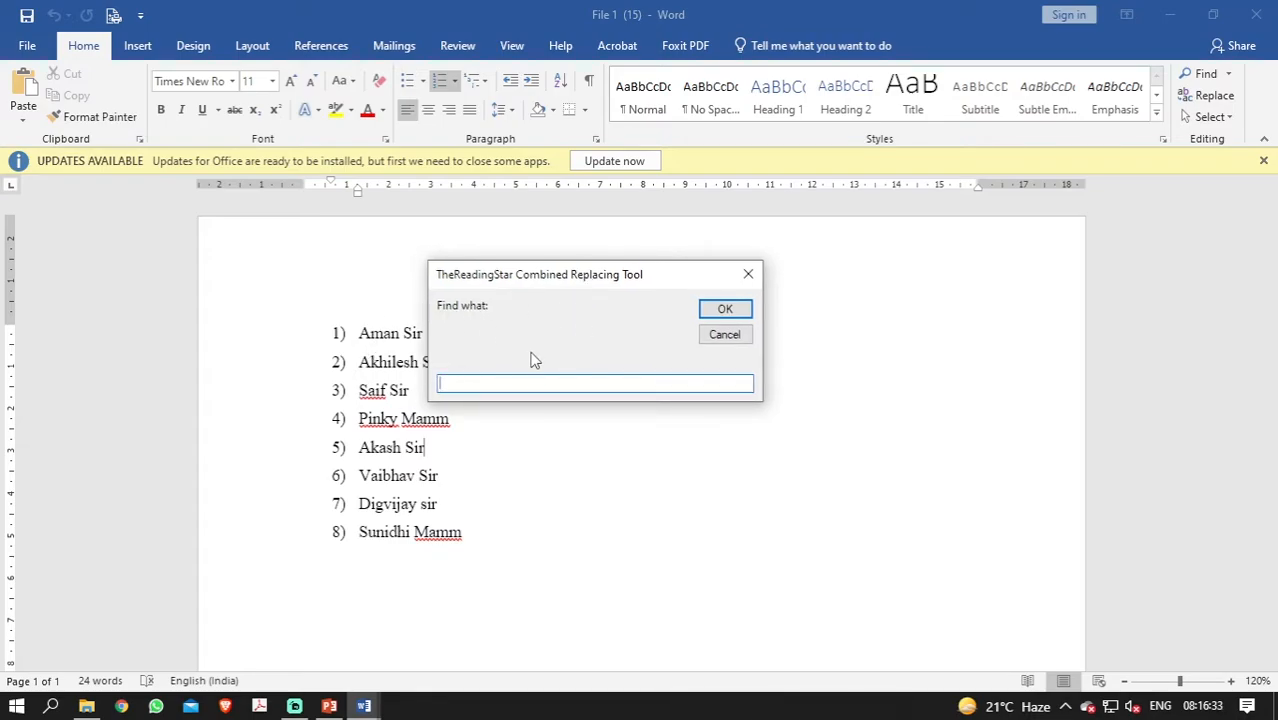
type("Akash")
left_click(747, 305)
left_click_drag(640, 192, 569, 320)
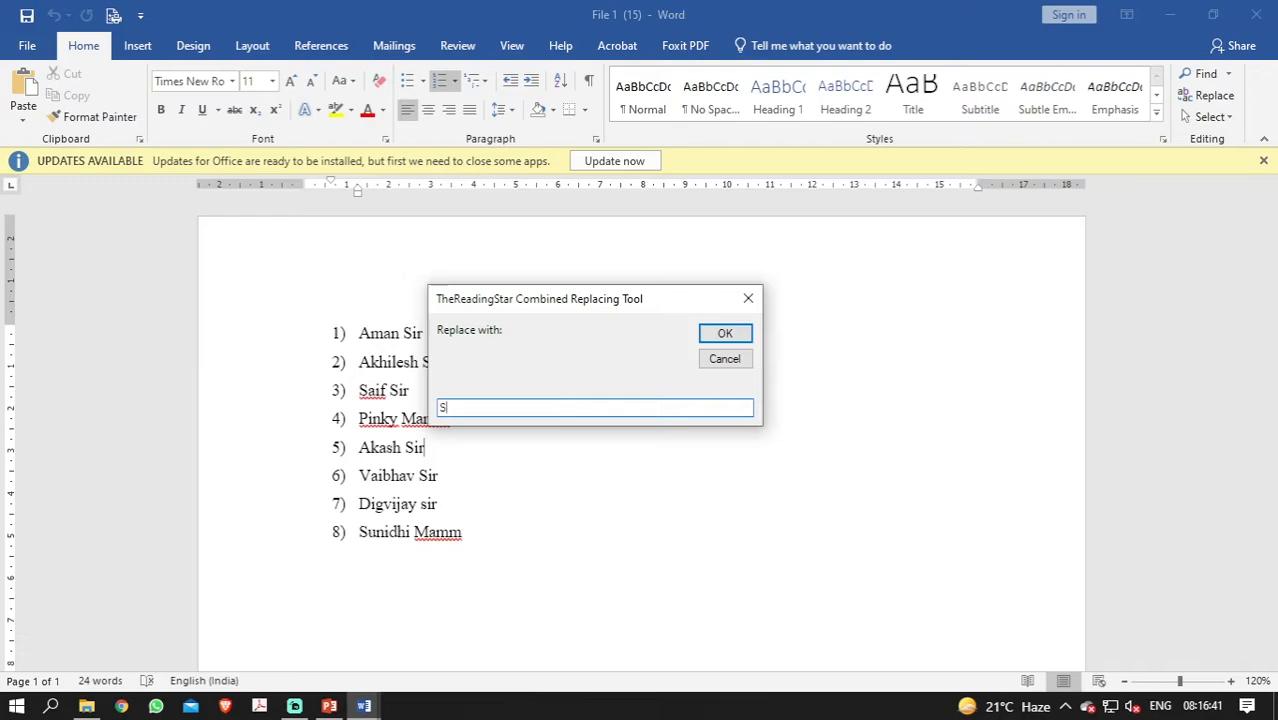
type("Shubham")
left_click(725, 333)
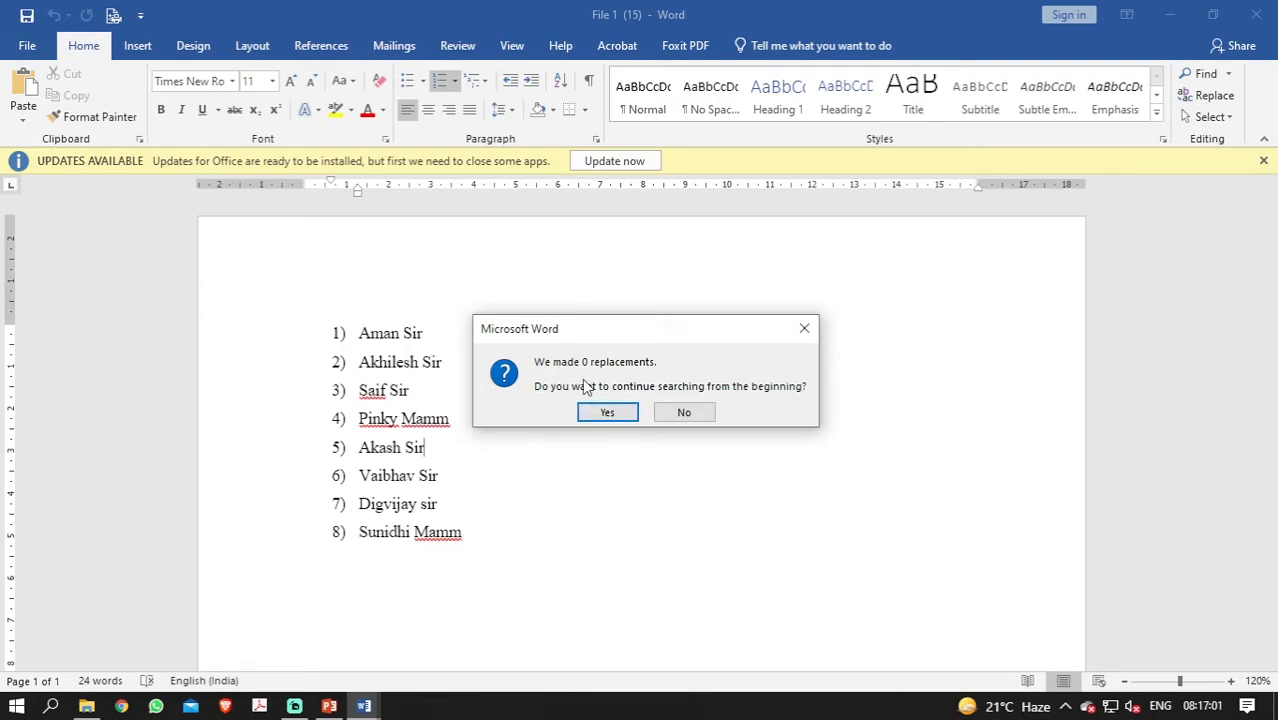
Continue the search from the beginning of the document, dismiss the completion message, and minimize the Visual Basic editor
left_click(607, 411)
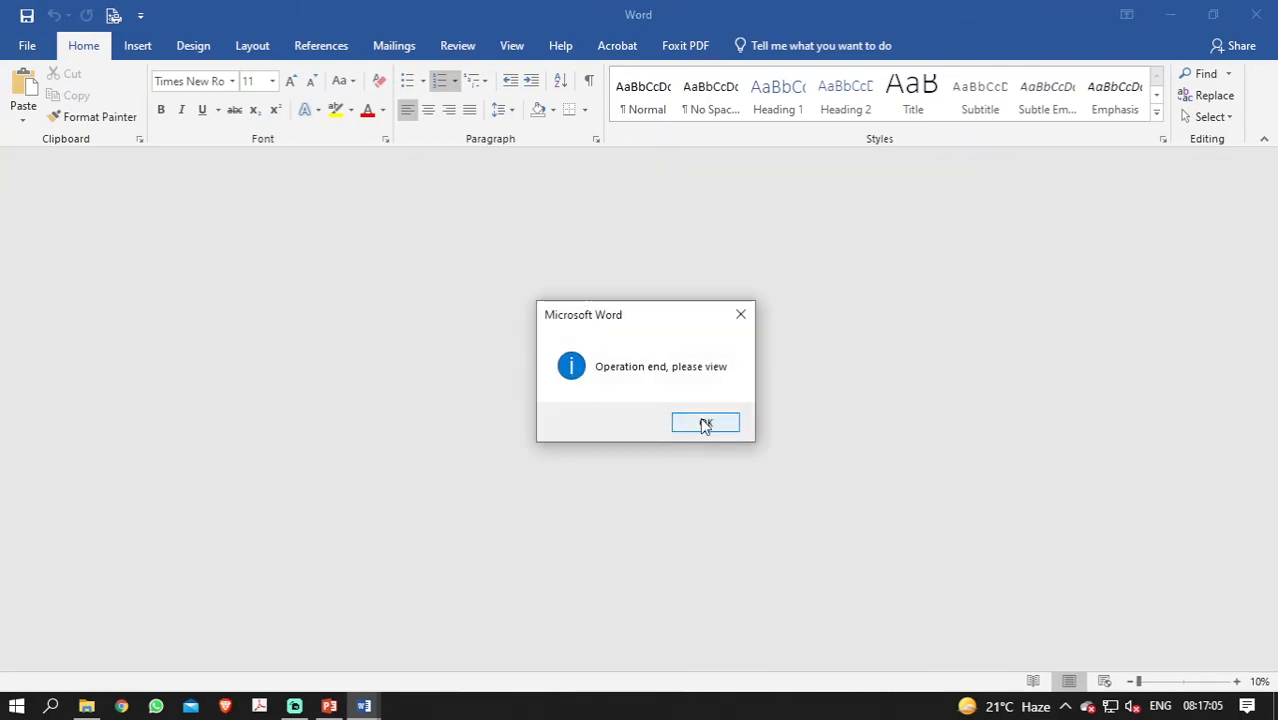
left_click(706, 422)
left_click(1169, 10)
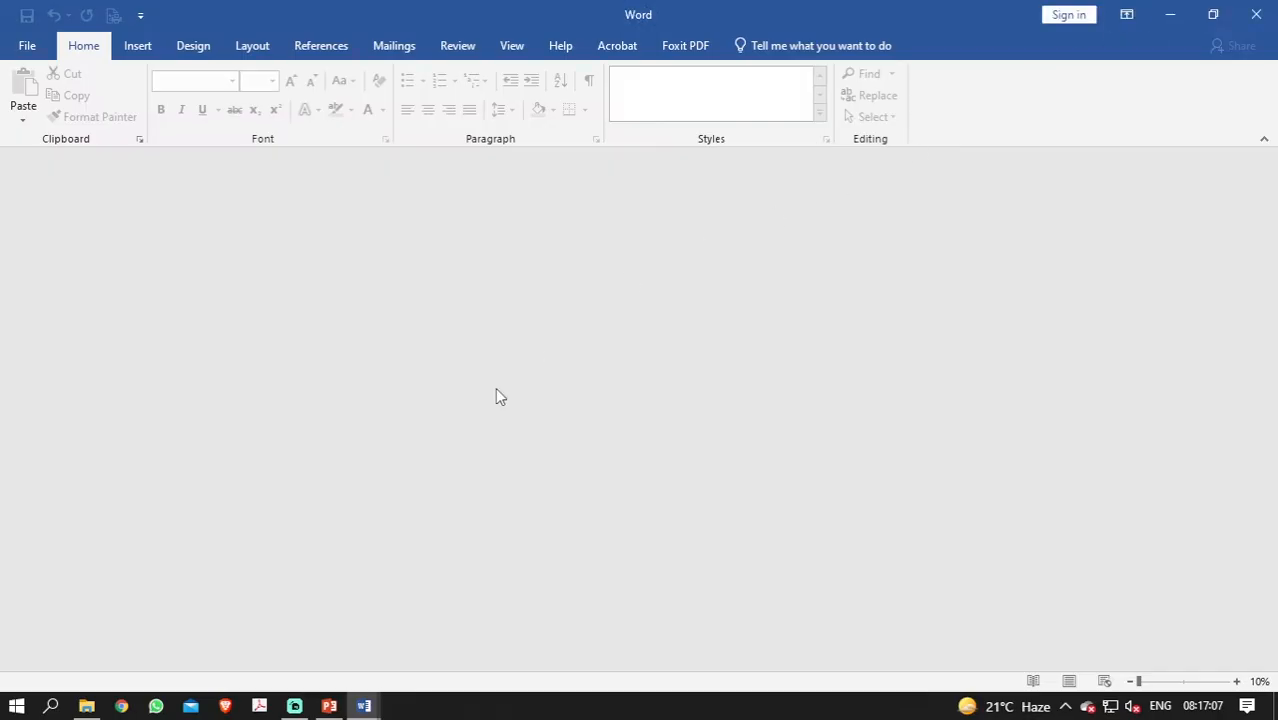
Close the empty Word window, open File 1 (11) from the Test folder, and check the fifth entry's name in its list
left_click(1256, 14)
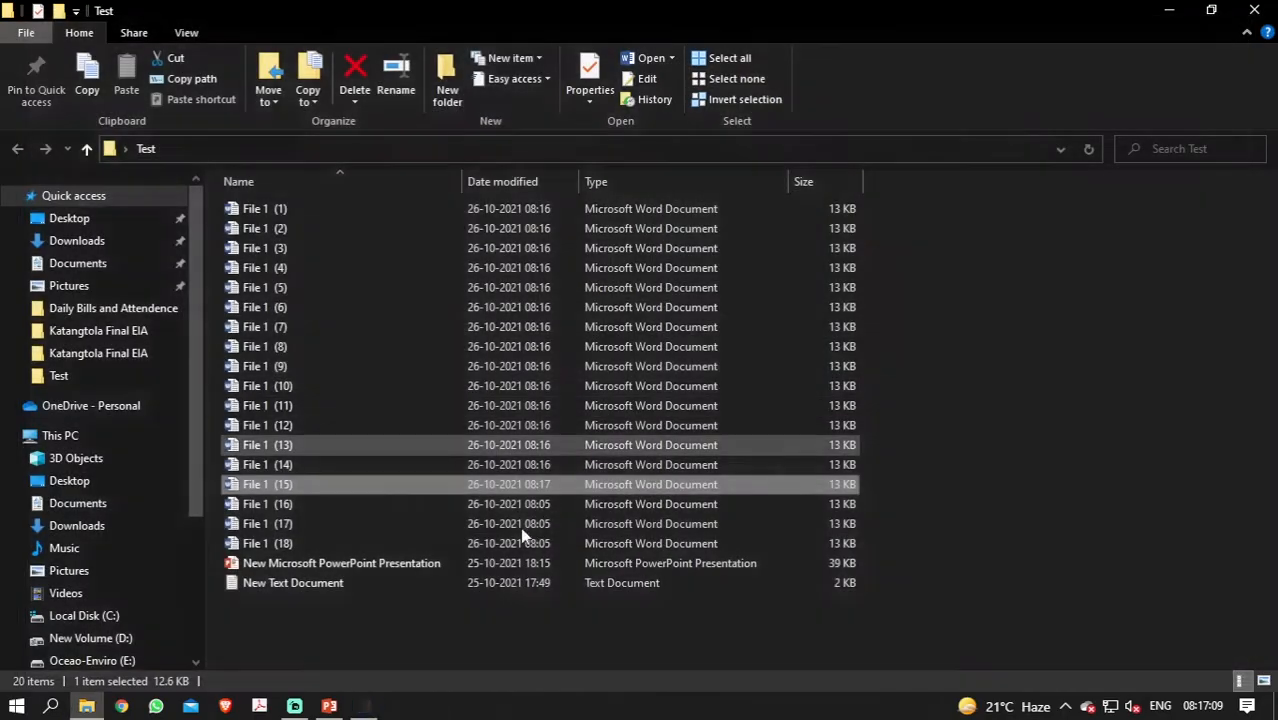
double_click(318, 406)
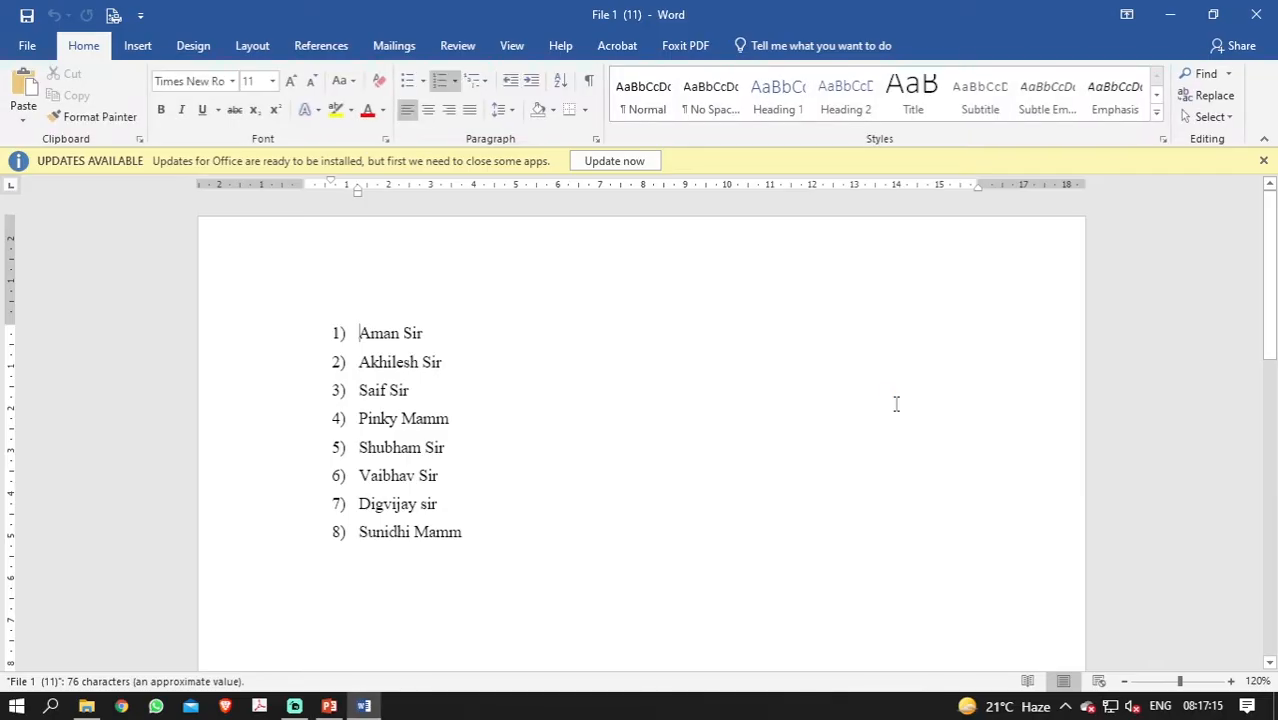
left_click_drag(421, 448, 352, 448)
left_click(511, 460)
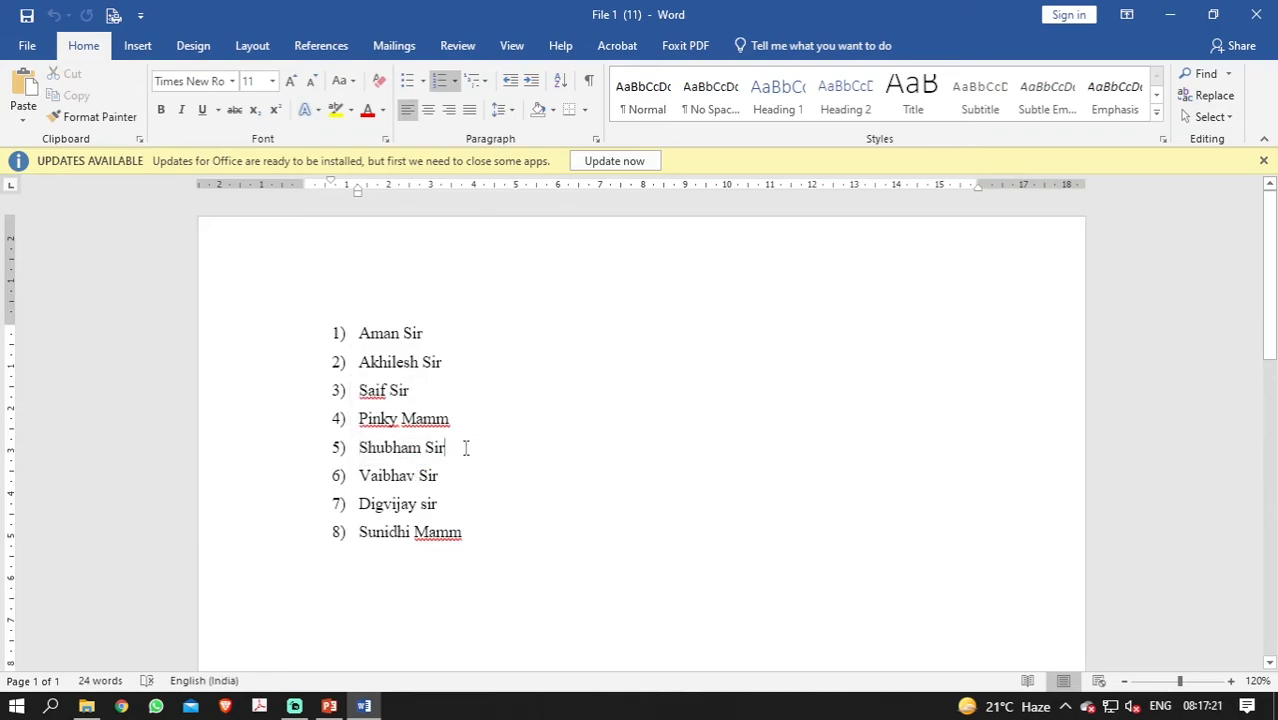
left_click_drag(352, 476, 465, 548)
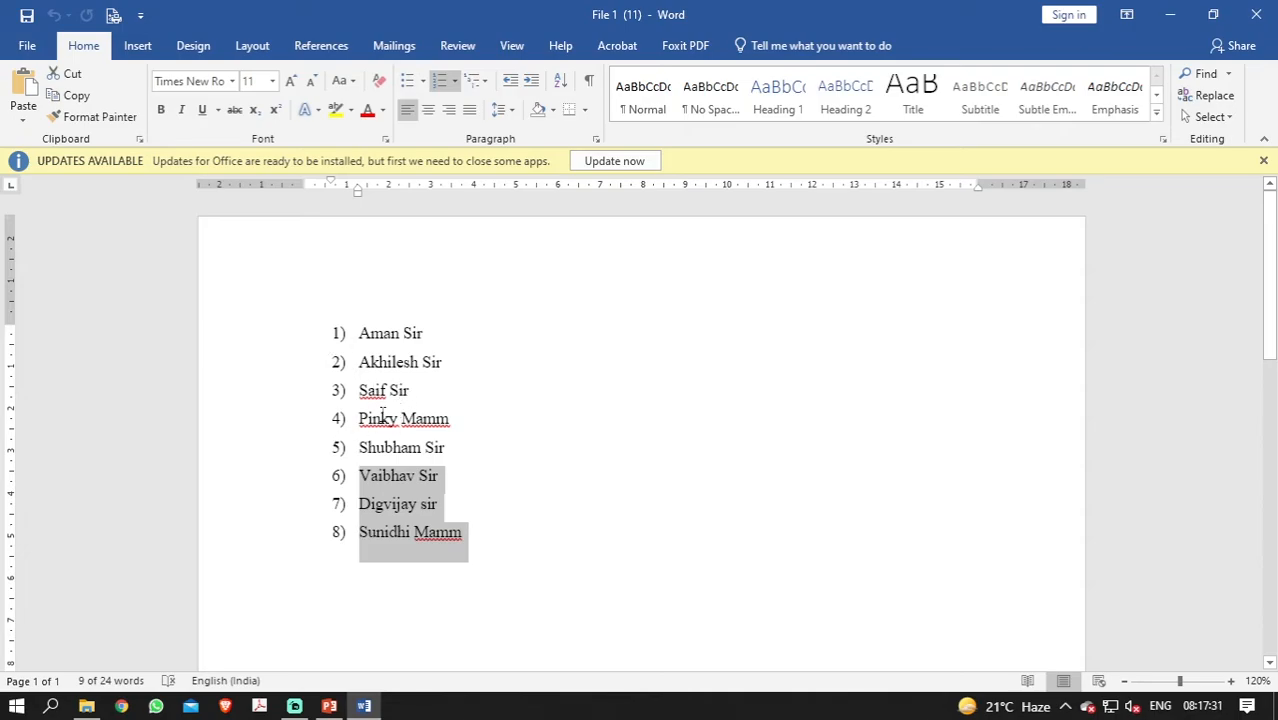
left_click(355, 328)
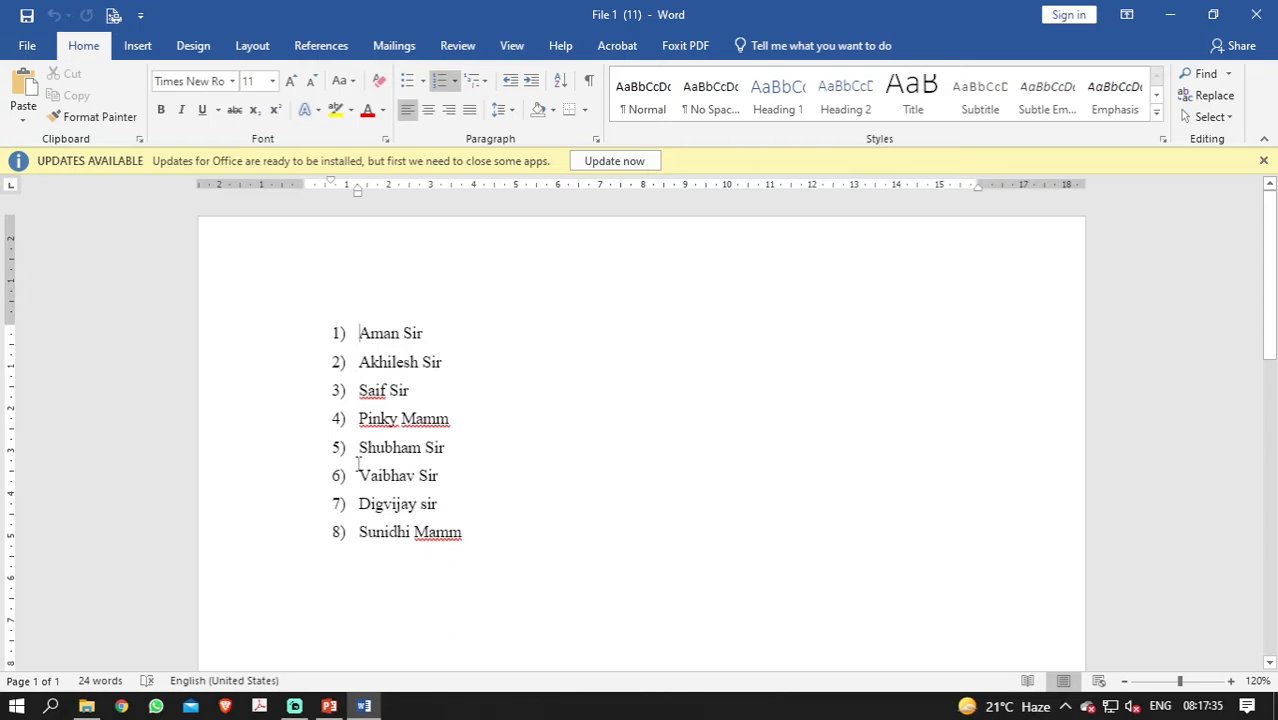
left_click_drag(358, 450, 460, 447)
left_click(530, 484)
Reduce the File 1 (11) window, move it over the Test folder window, and close the document
left_click(1212, 14)
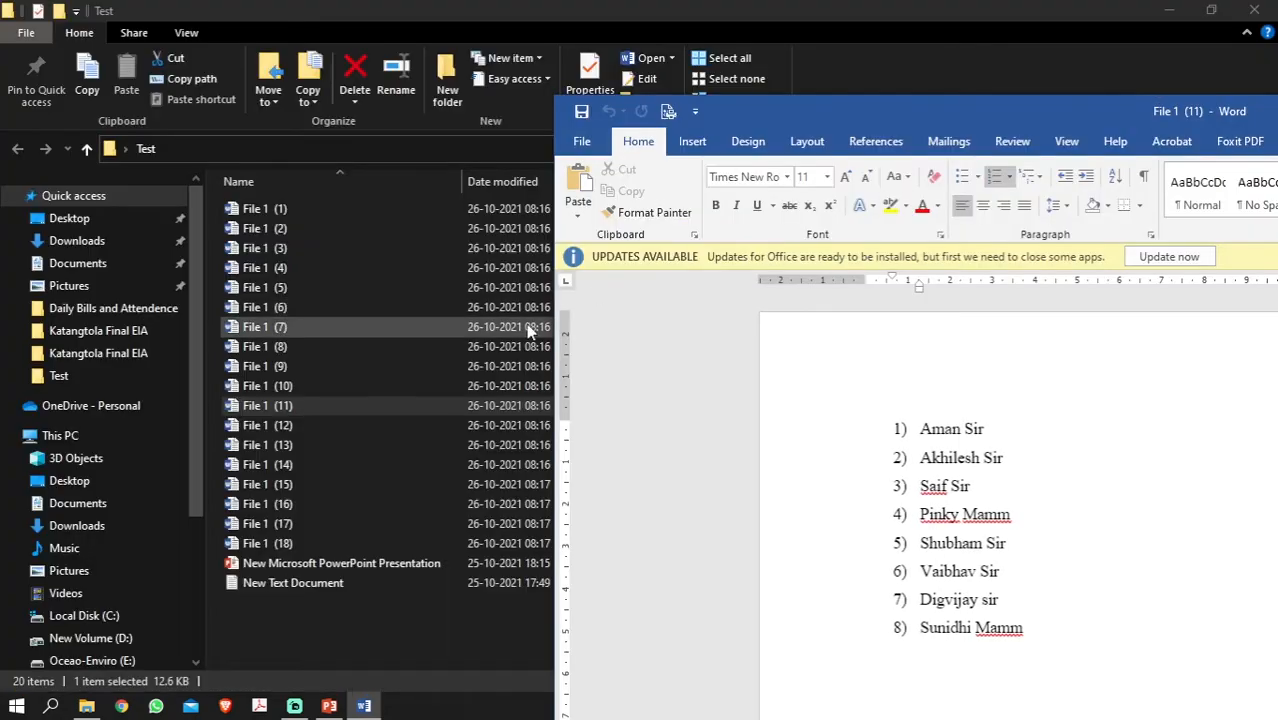
left_click_drag(1072, 119, 692, 146)
left_click_drag(1014, 128, 720, 135)
left_click(1130, 142)
Open File 1 (14) from the Test folder, maximize it, and check the fifth and fourth entries in its list
double_click(333, 464)
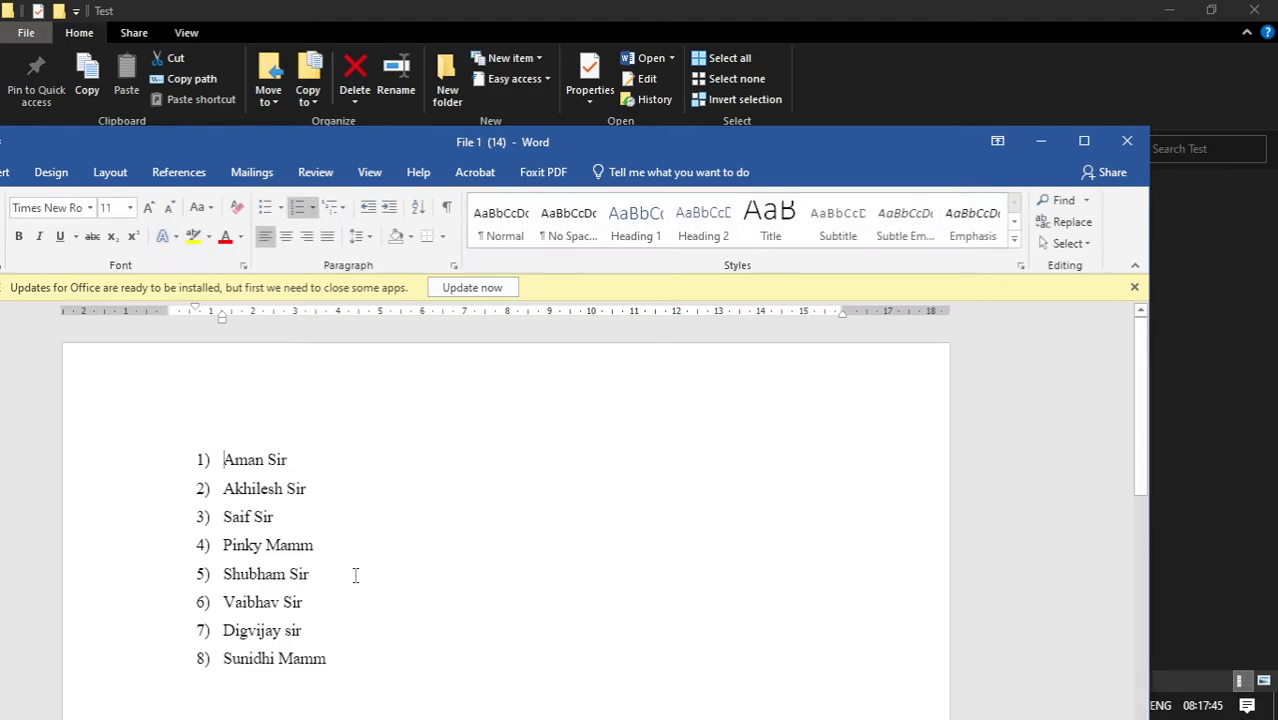
left_click_drag(309, 586, 226, 585)
left_click(400, 588)
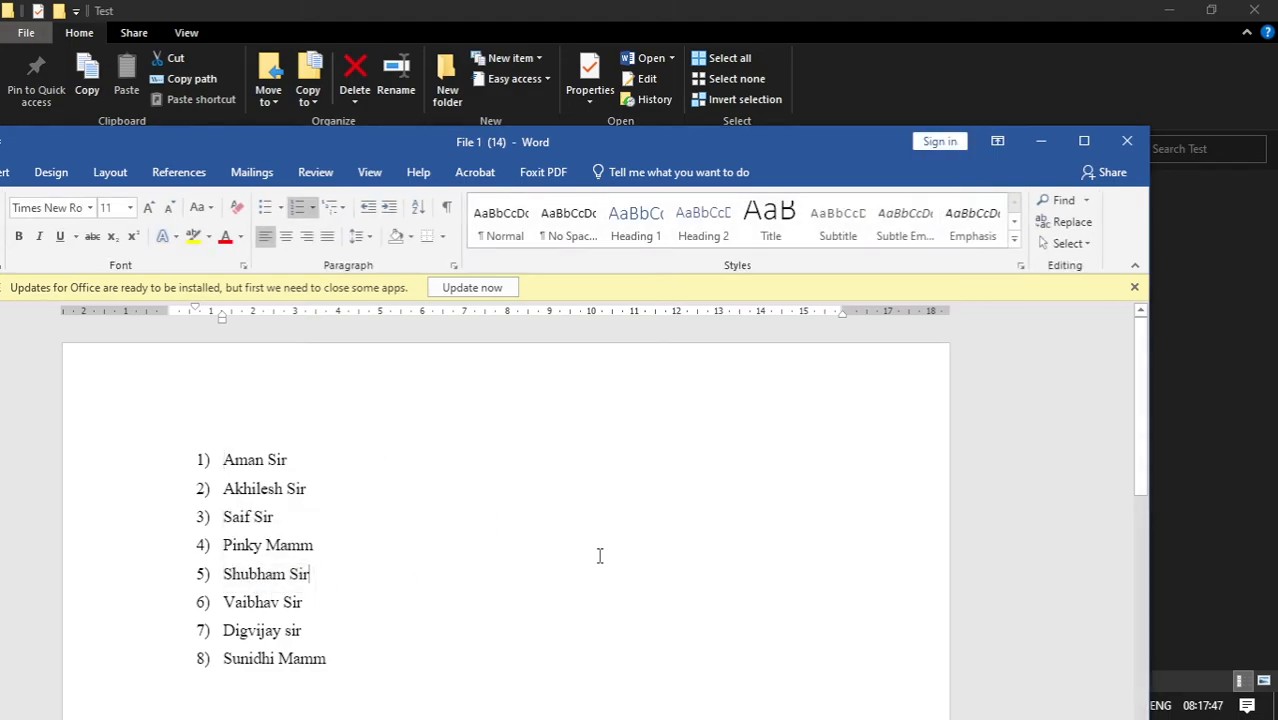
left_click(1089, 141)
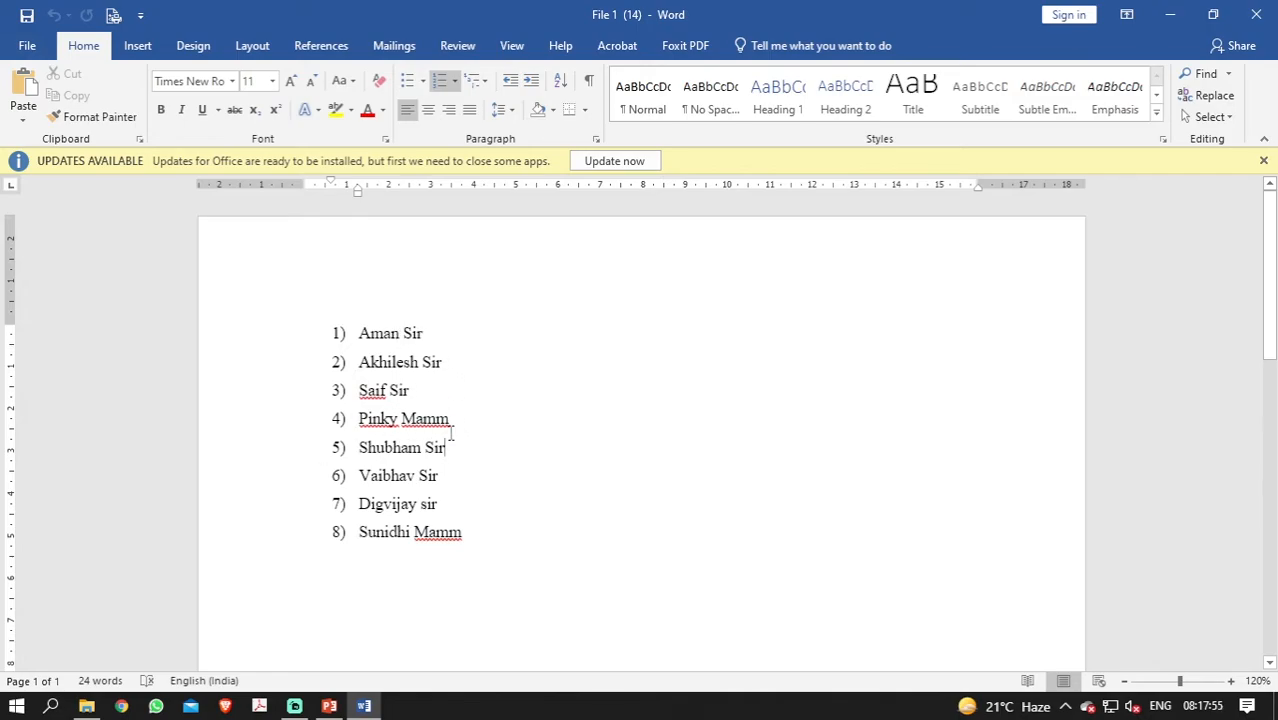
double_click(401, 418)
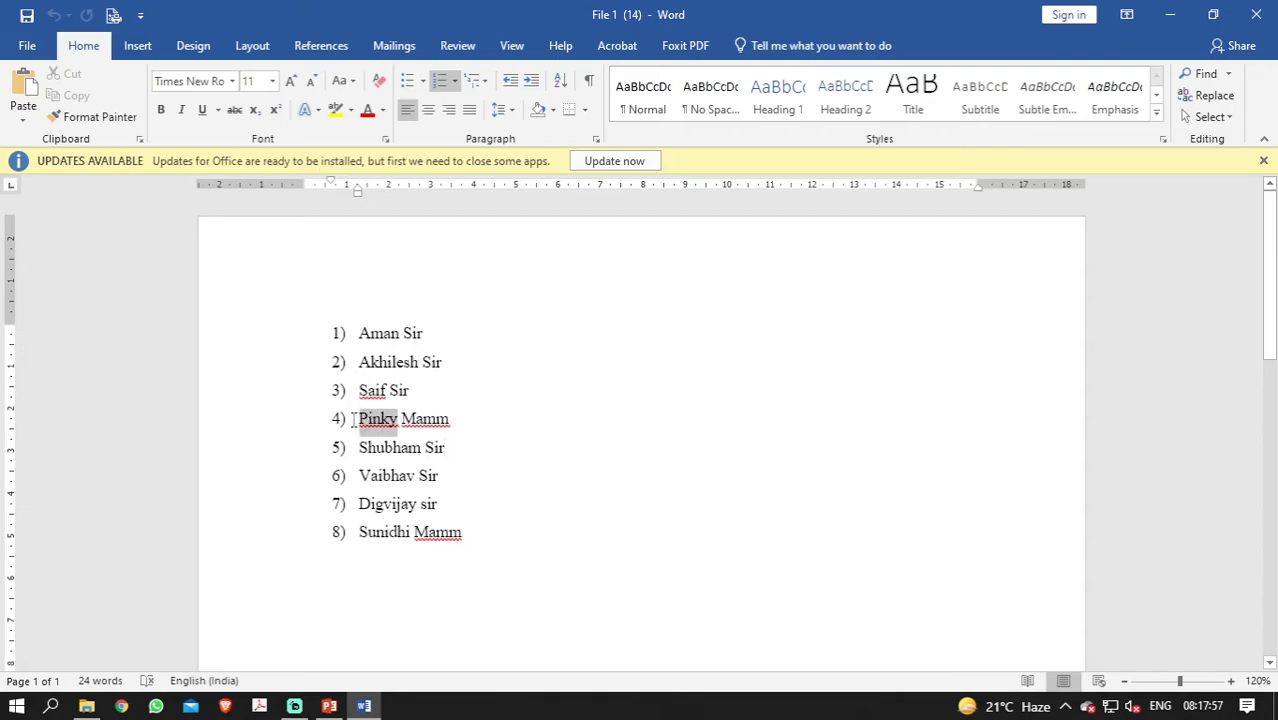
left_click(562, 439)
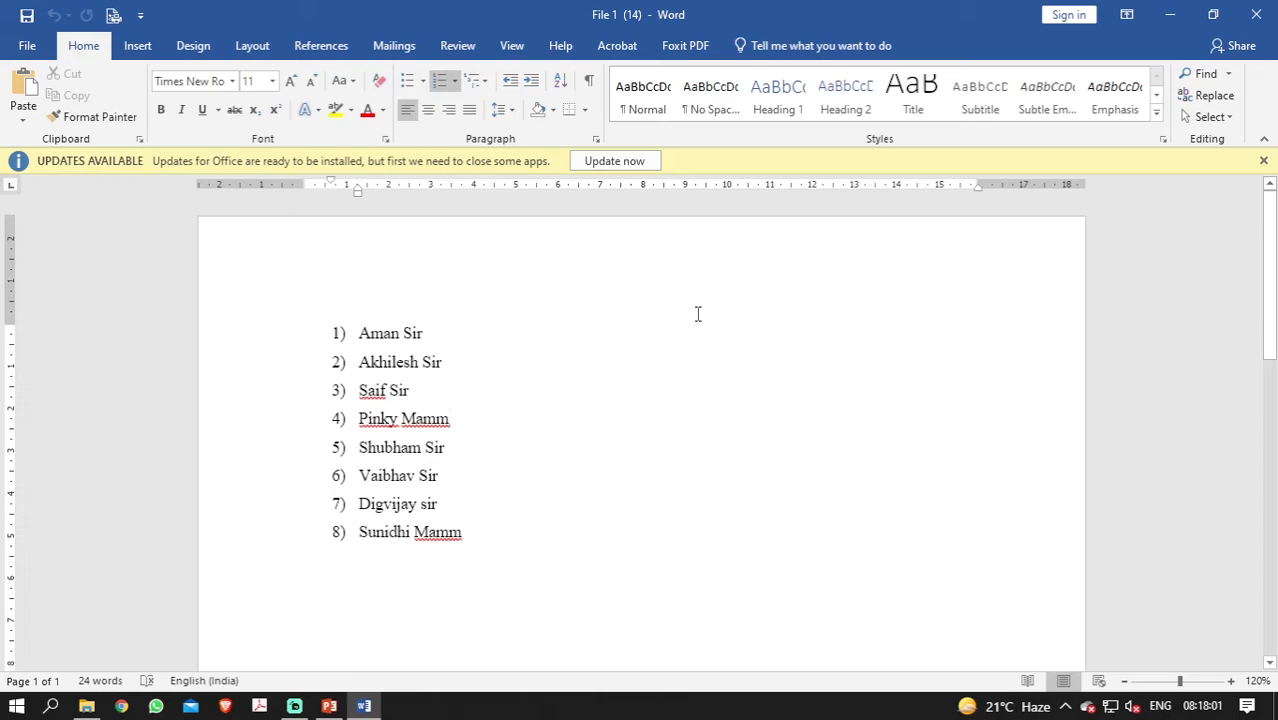
Run the CommandButton1_Click macro from the Visual Basic editor and choose all Word documents in the Desktop's Test folder
key("alt+F11")
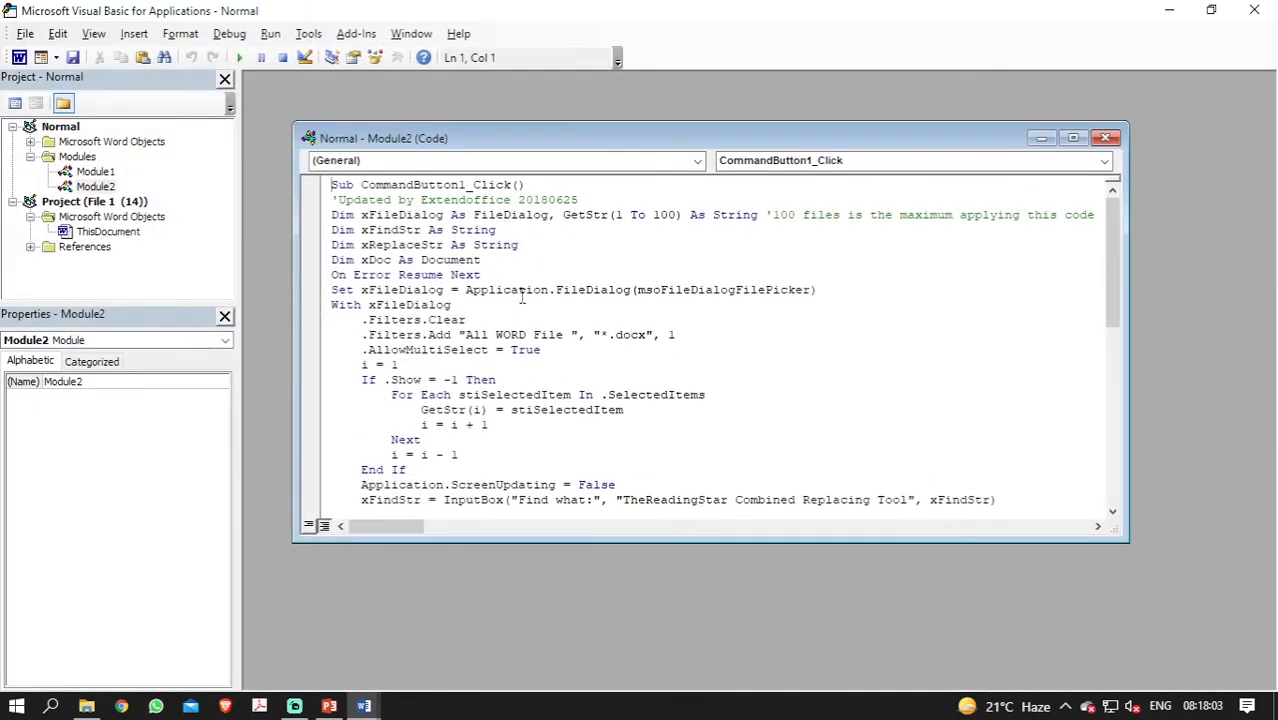
left_click(774, 352)
key("F5")
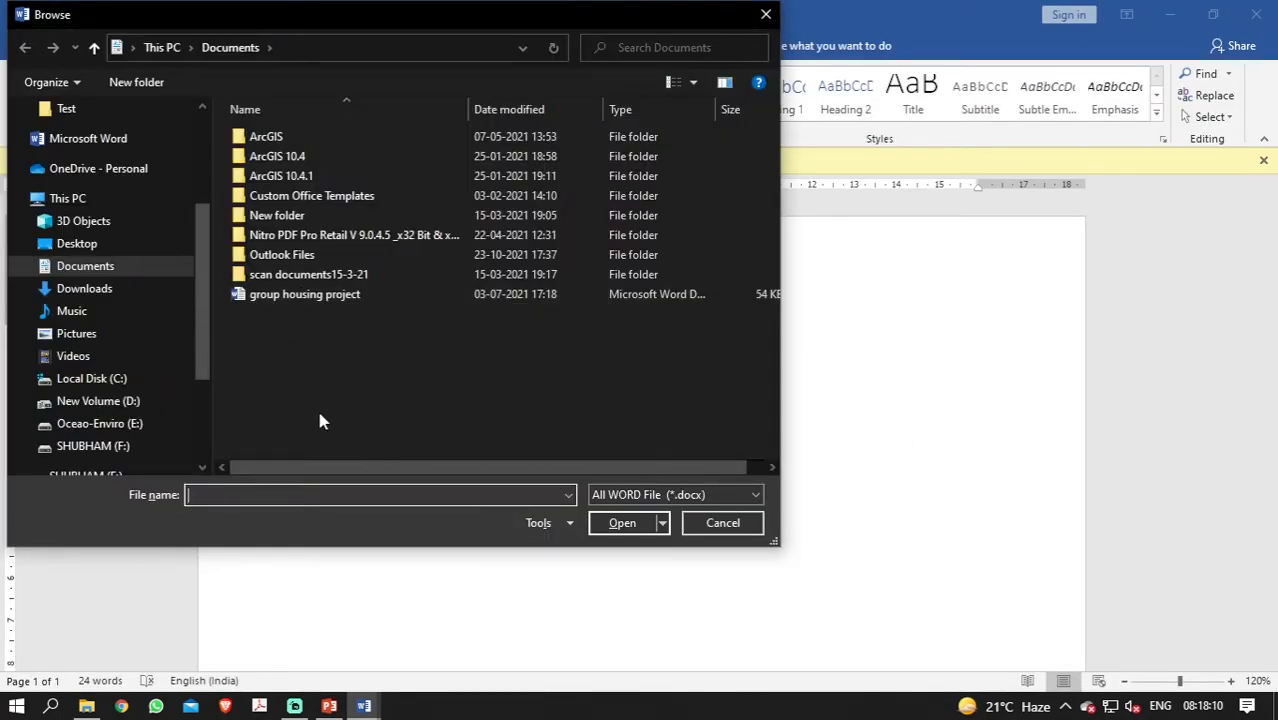
left_click(80, 244)
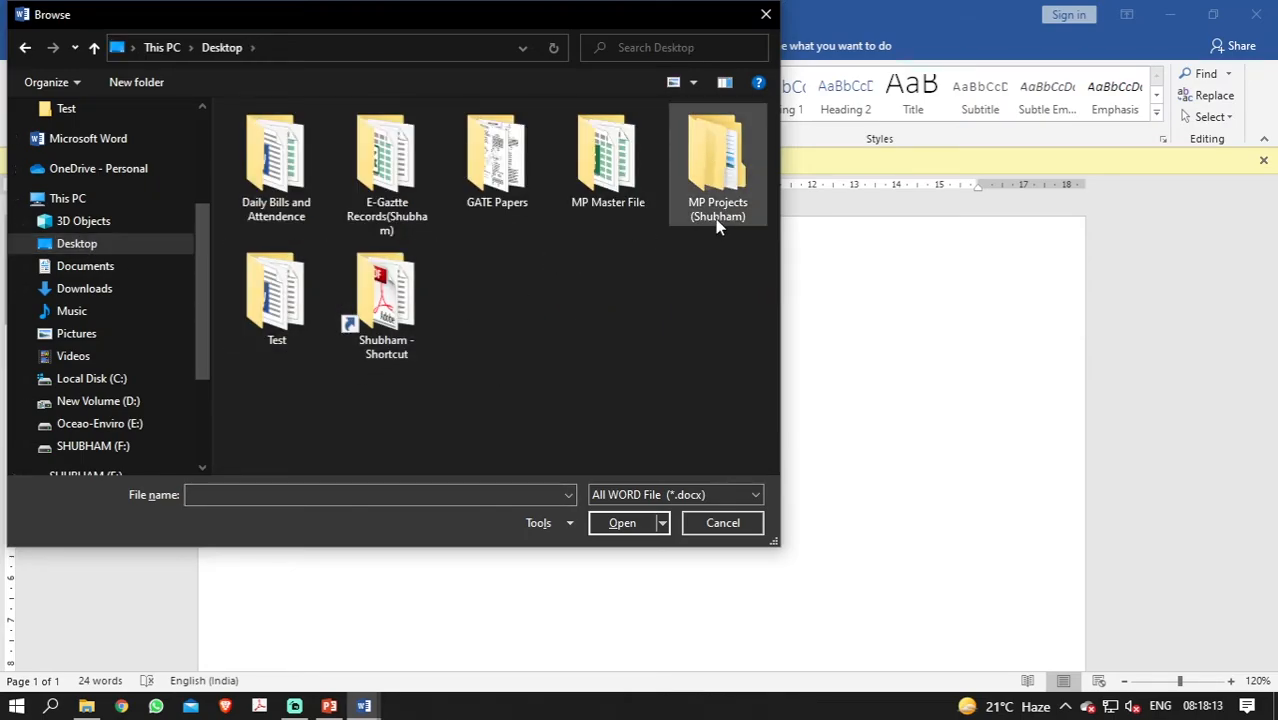
double_click(309, 291)
left_click(367, 199)
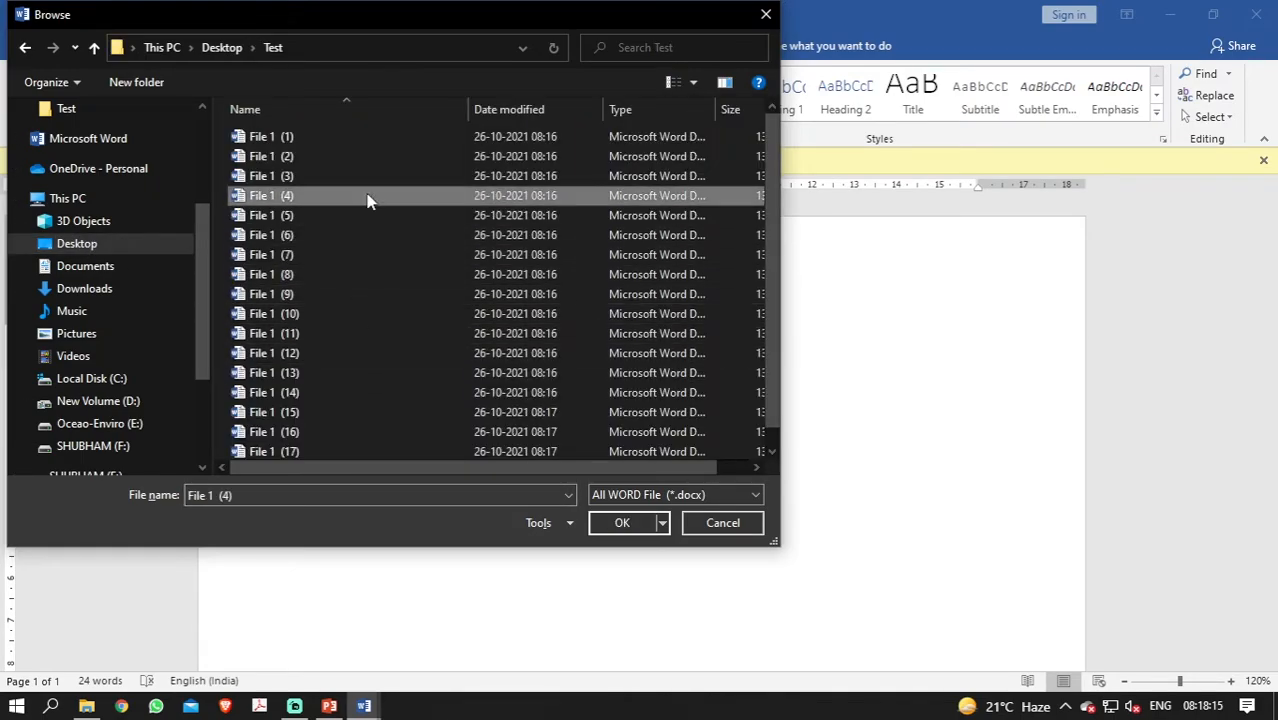
key("ctrl+a")
left_click(618, 522)
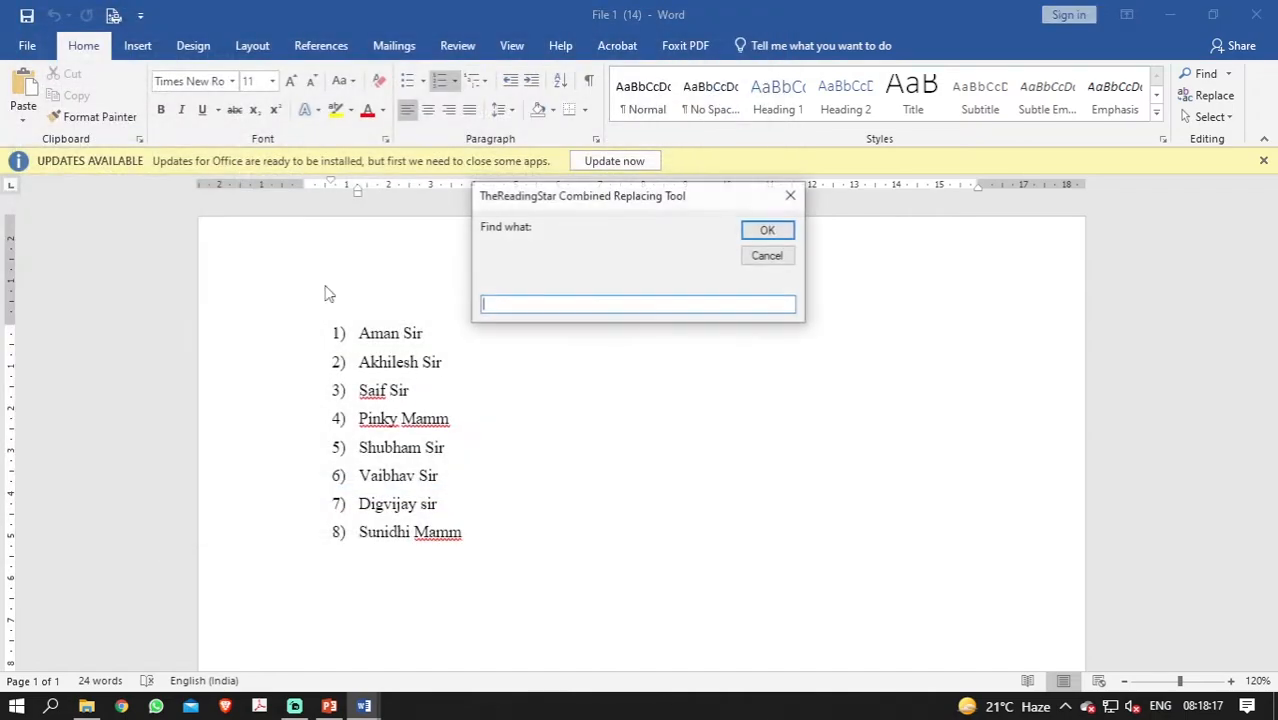
Enter the fourth entry's first name as the text to find and the new first name as its replacement
left_click_drag(570, 200, 630, 266)
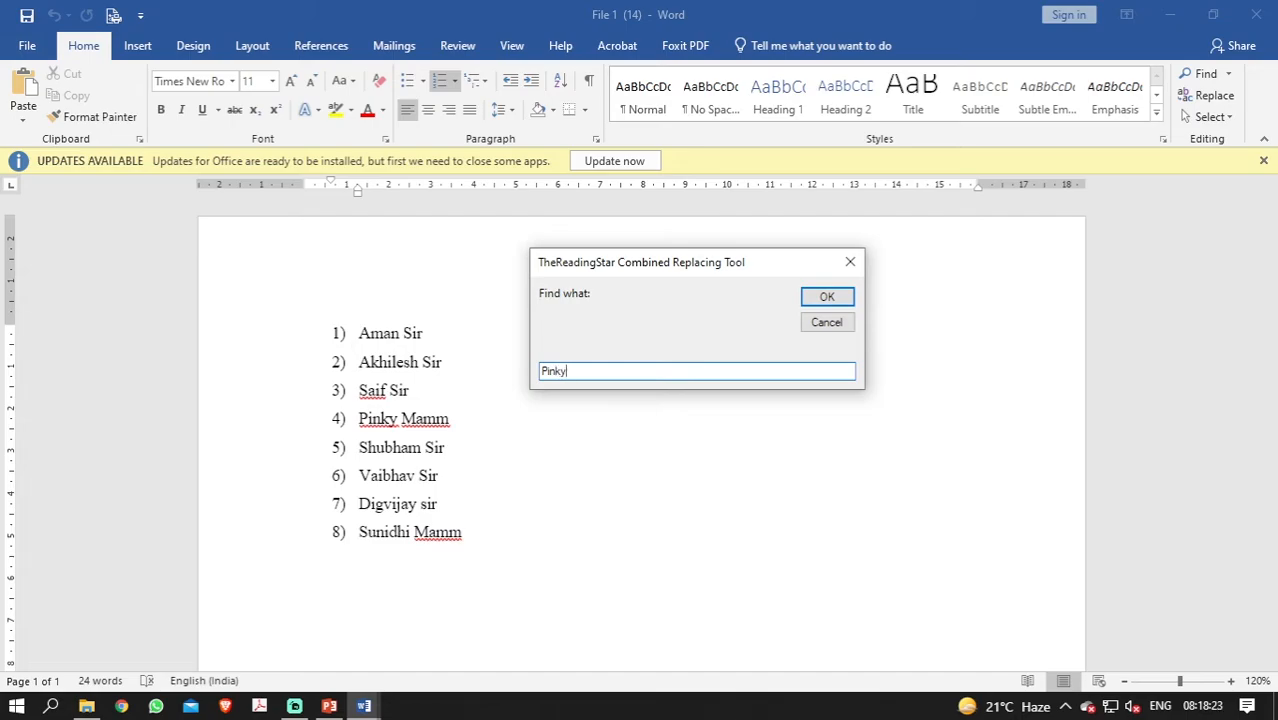
type("Pinky")
left_click(827, 297)
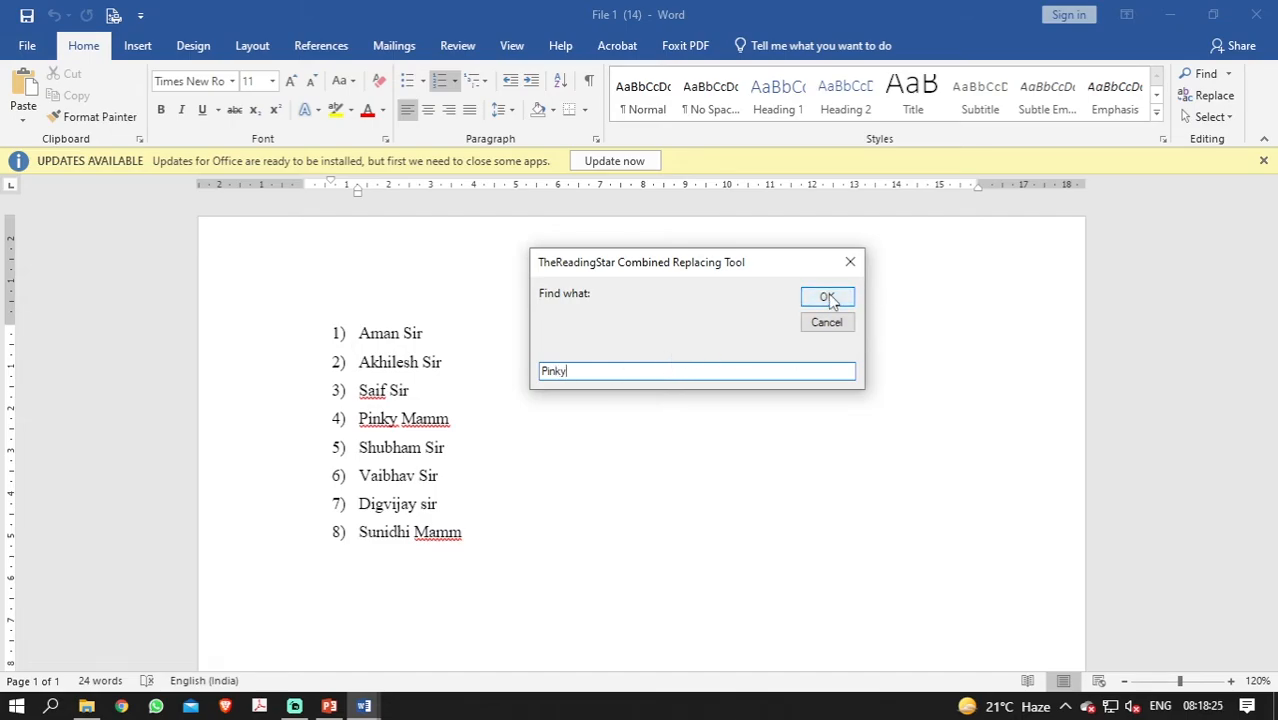
left_click_drag(575, 194, 608, 256)
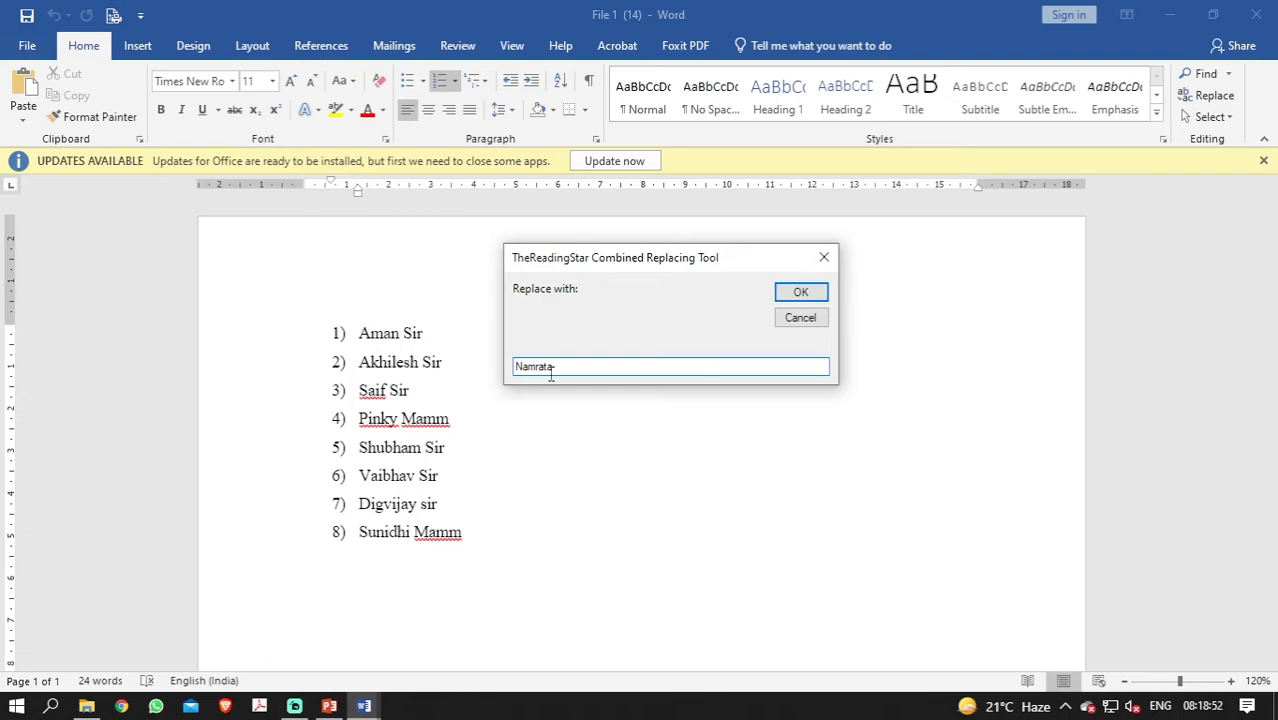
left_click(801, 292)
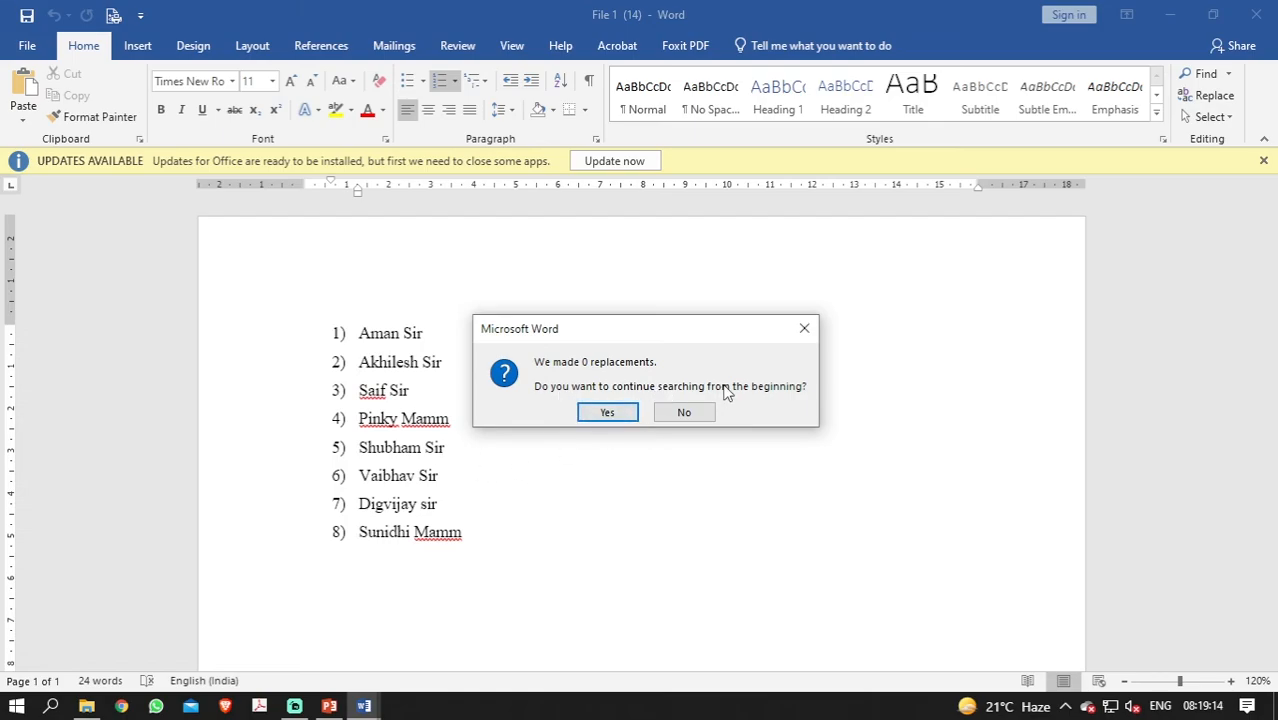
Continue the search from the beginning, dismiss the completion message, and close the Visual Basic editor and Word
left_click(610, 411)
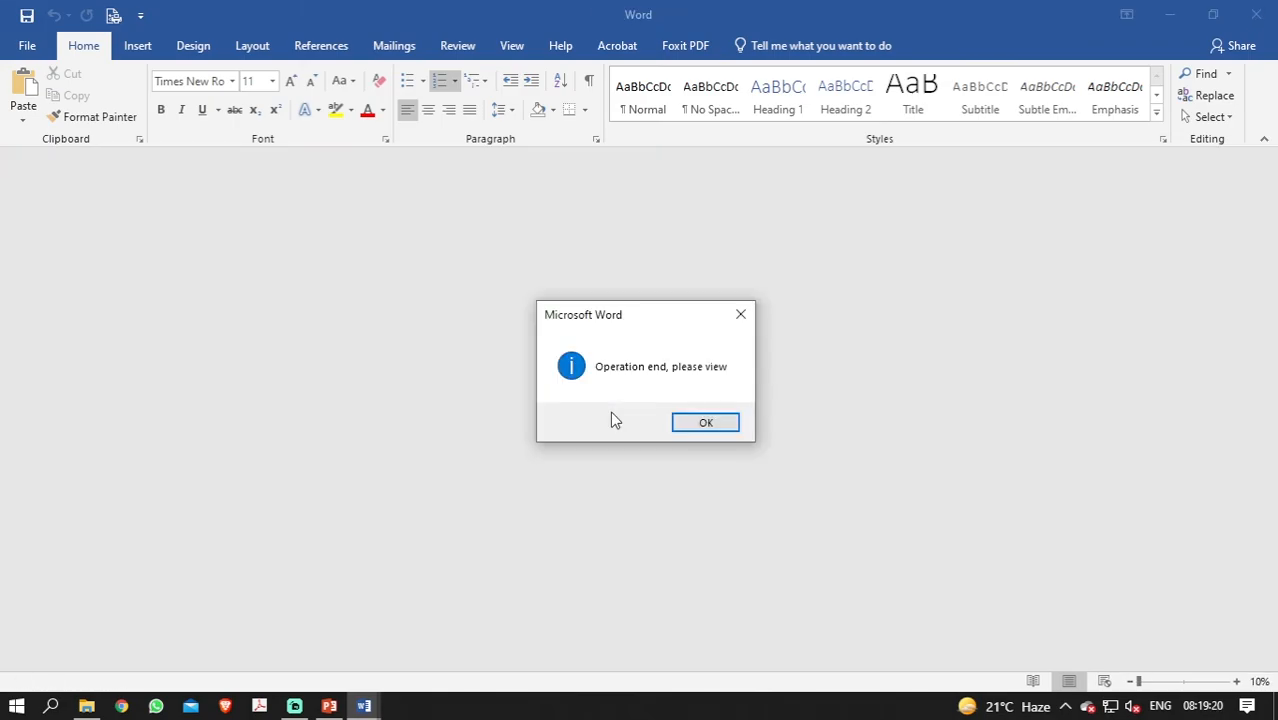
left_click(707, 421)
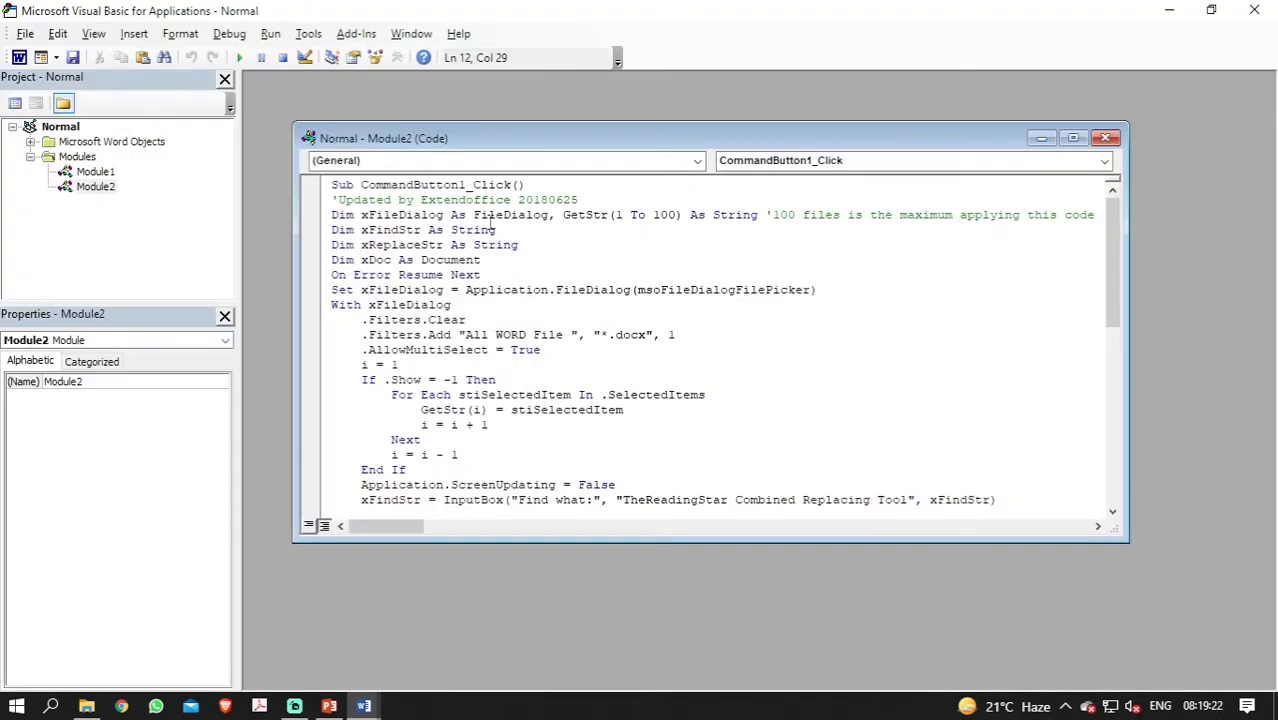
left_click(1254, 10)
left_click(1256, 14)
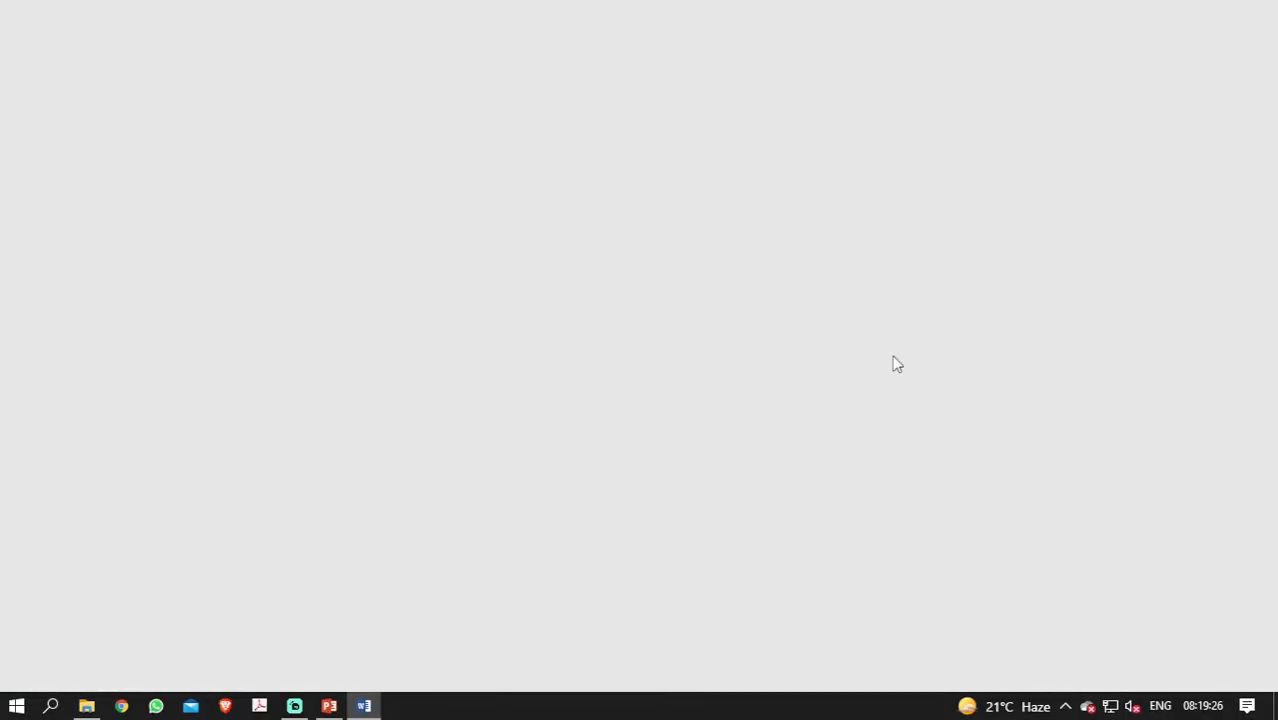
Open File 1 (7) from the Test folder, check the fourth entry's name, and close the document
left_click(421, 329)
double_click(424, 333)
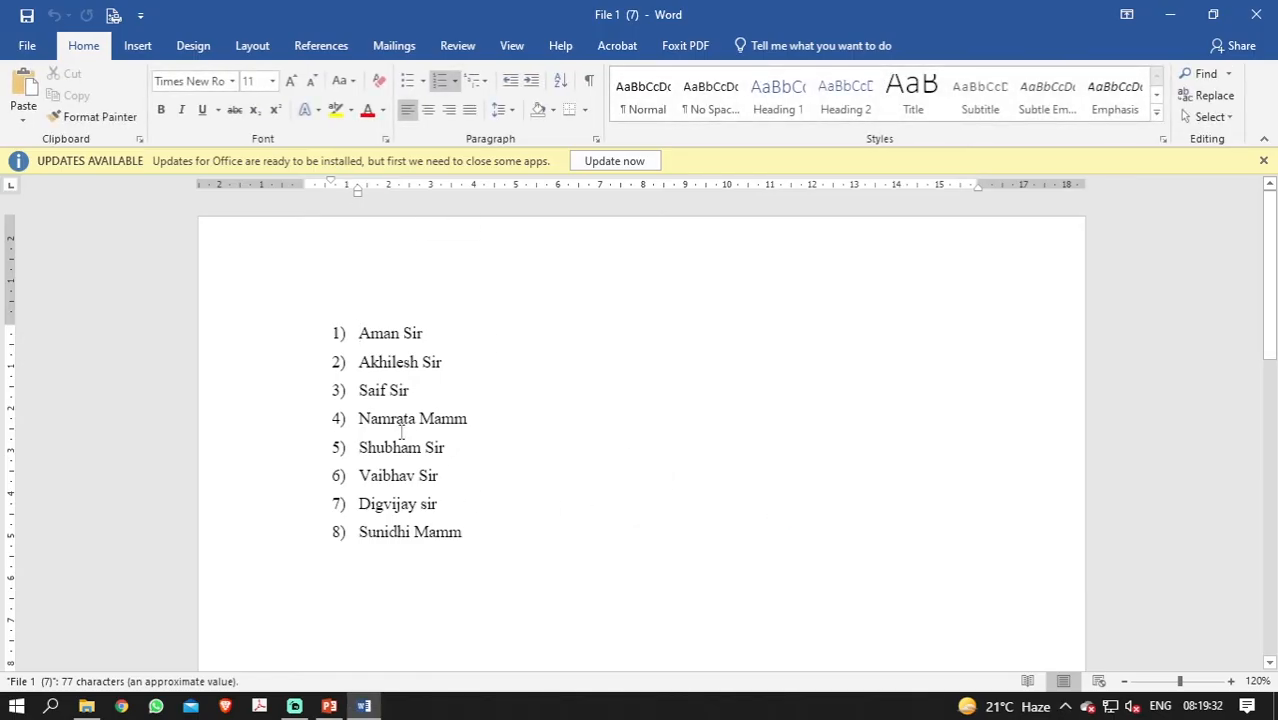
left_click_drag(472, 418, 360, 390)
left_click(612, 440)
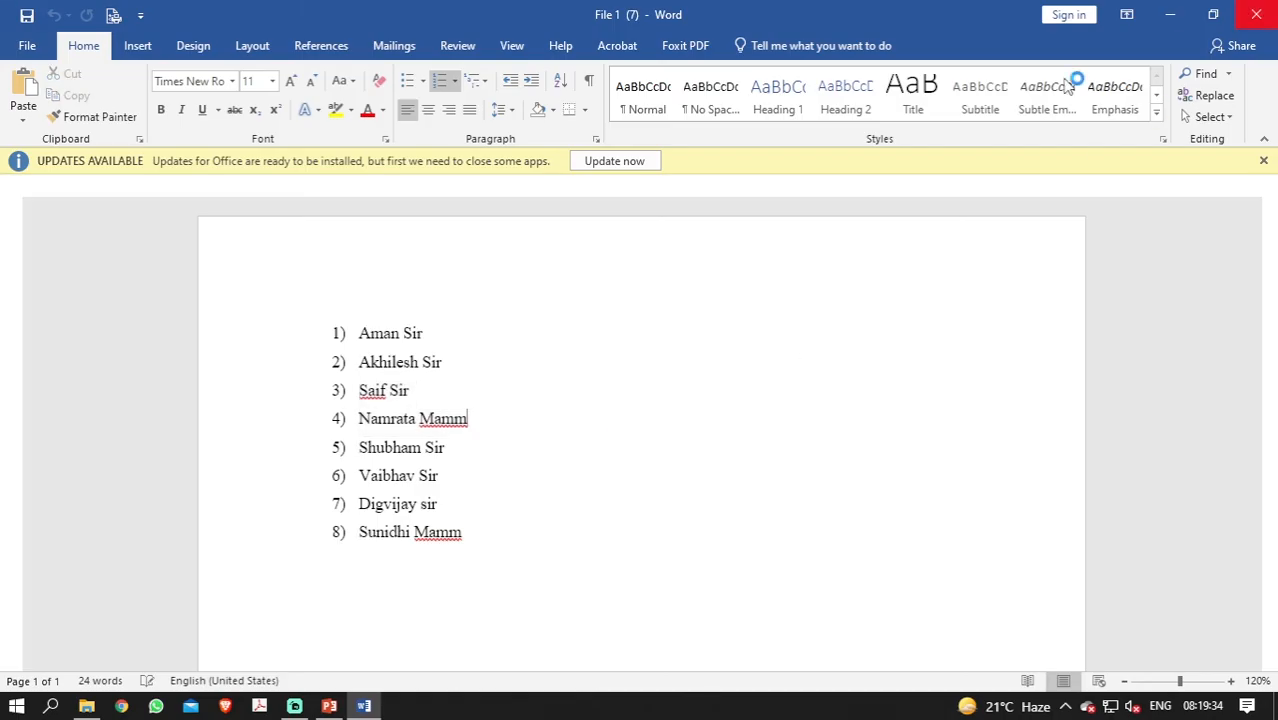
left_click(1256, 14)
Check the fourth entry's name in File 1 (14) and File 1 (15), closing each document after viewing
double_click(404, 468)
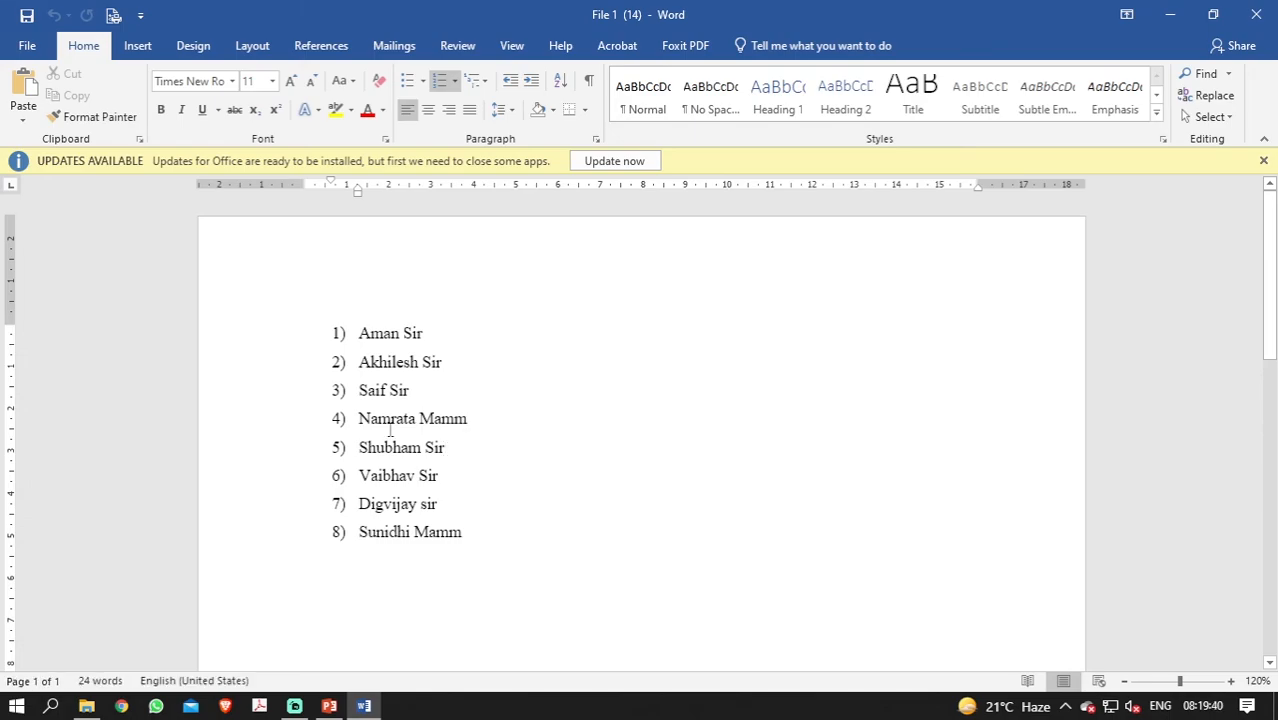
triple_click(384, 430)
left_click(560, 500)
left_click(1256, 14)
double_click(406, 492)
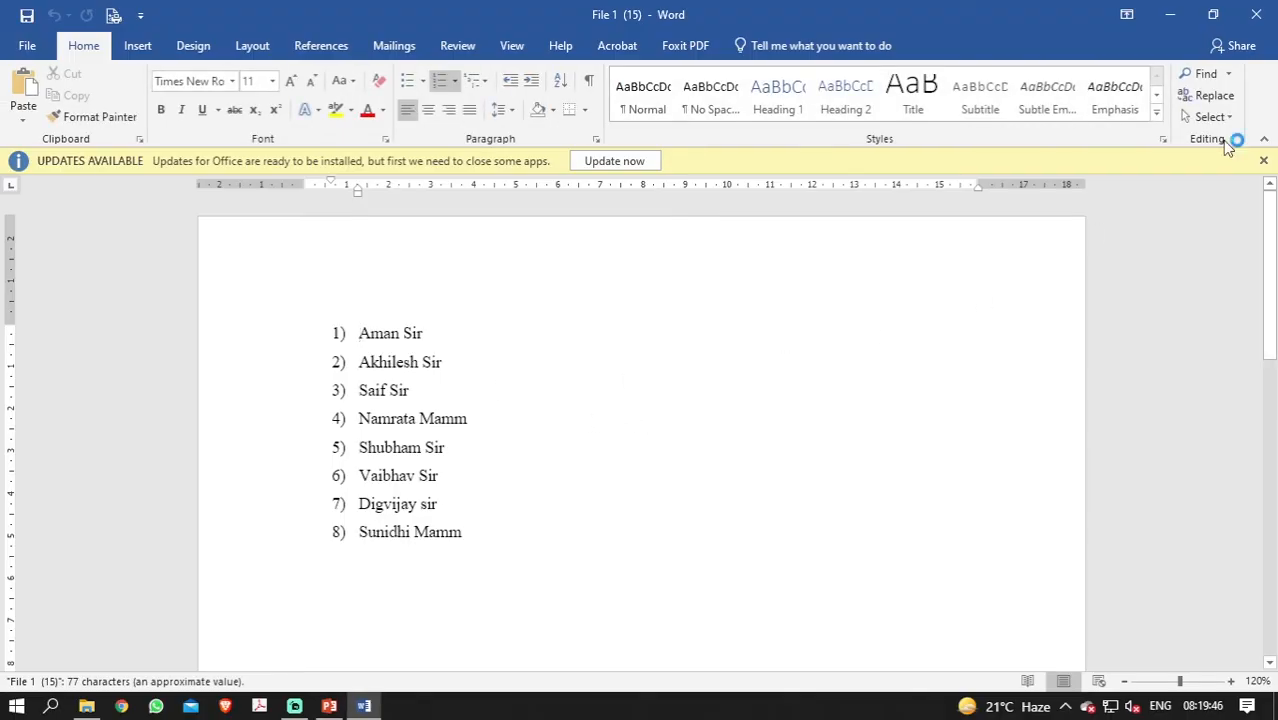
left_click(1256, 14)
Switch to the PowerPoint presentation and review the slide's list of reasons for replacing words in multiple files
left_click(331, 706)
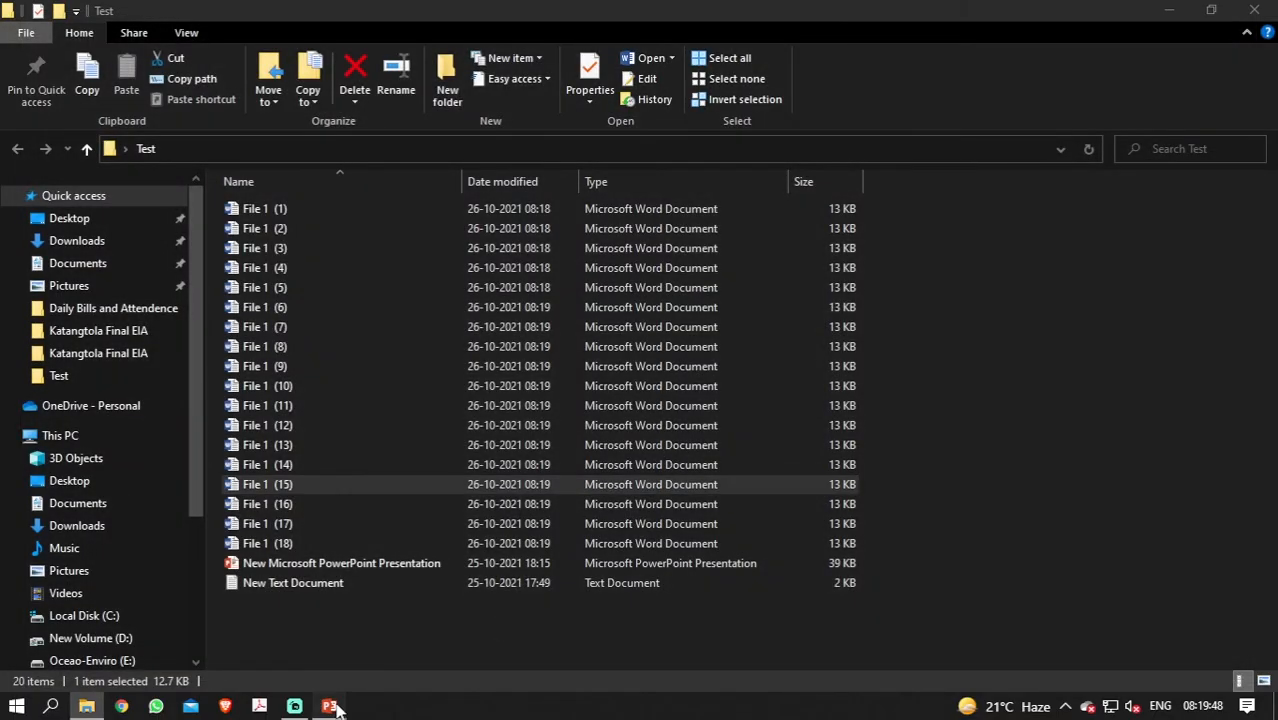
left_click_drag(706, 398, 479, 397)
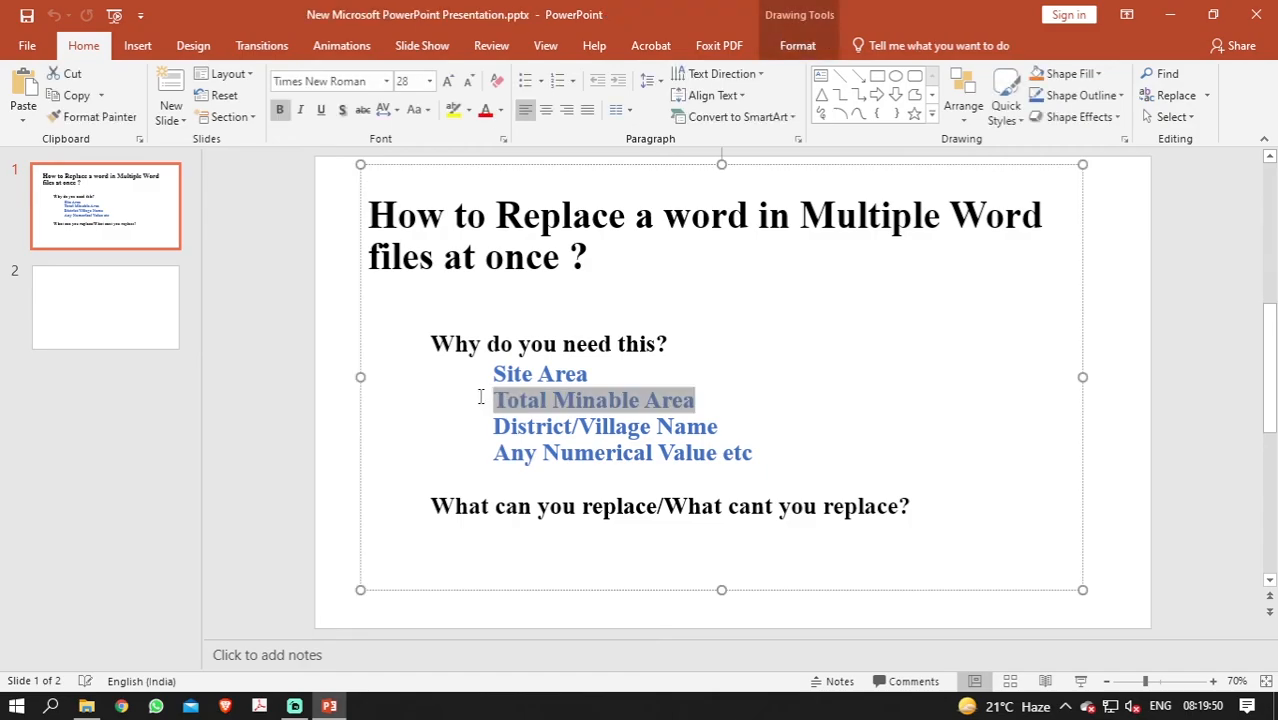
left_click(812, 437)
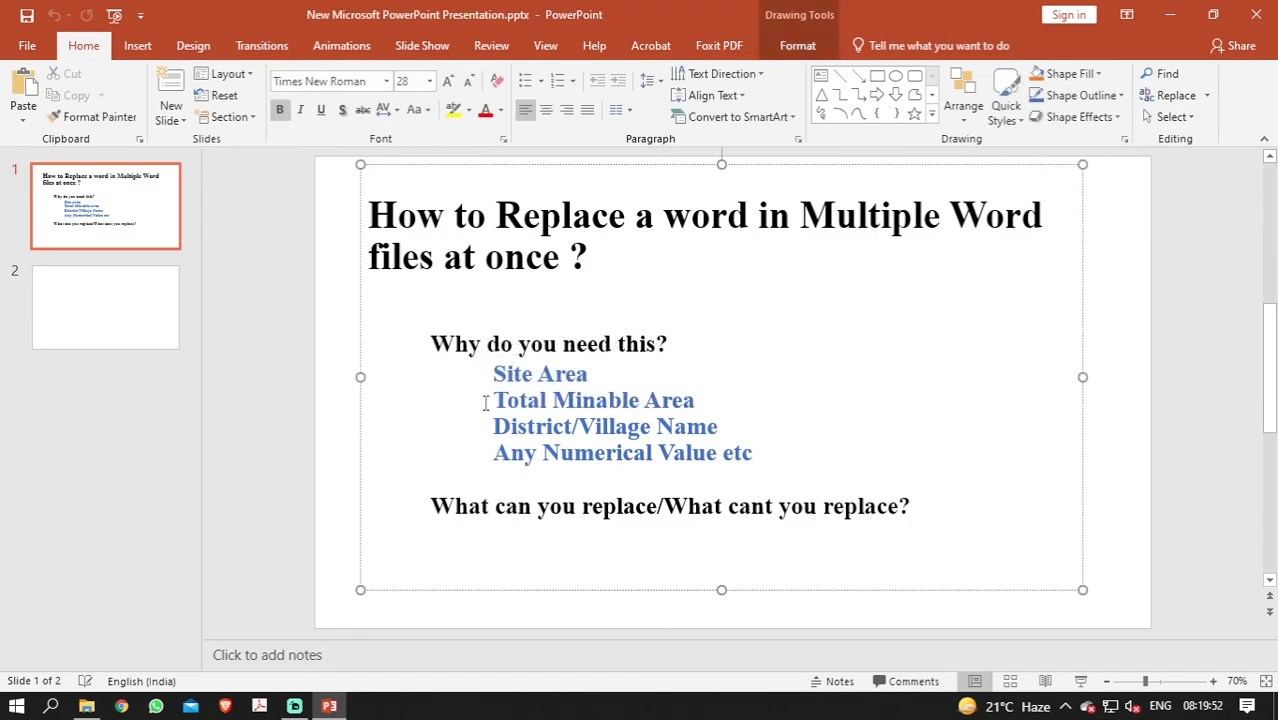
left_click(1205, 322)
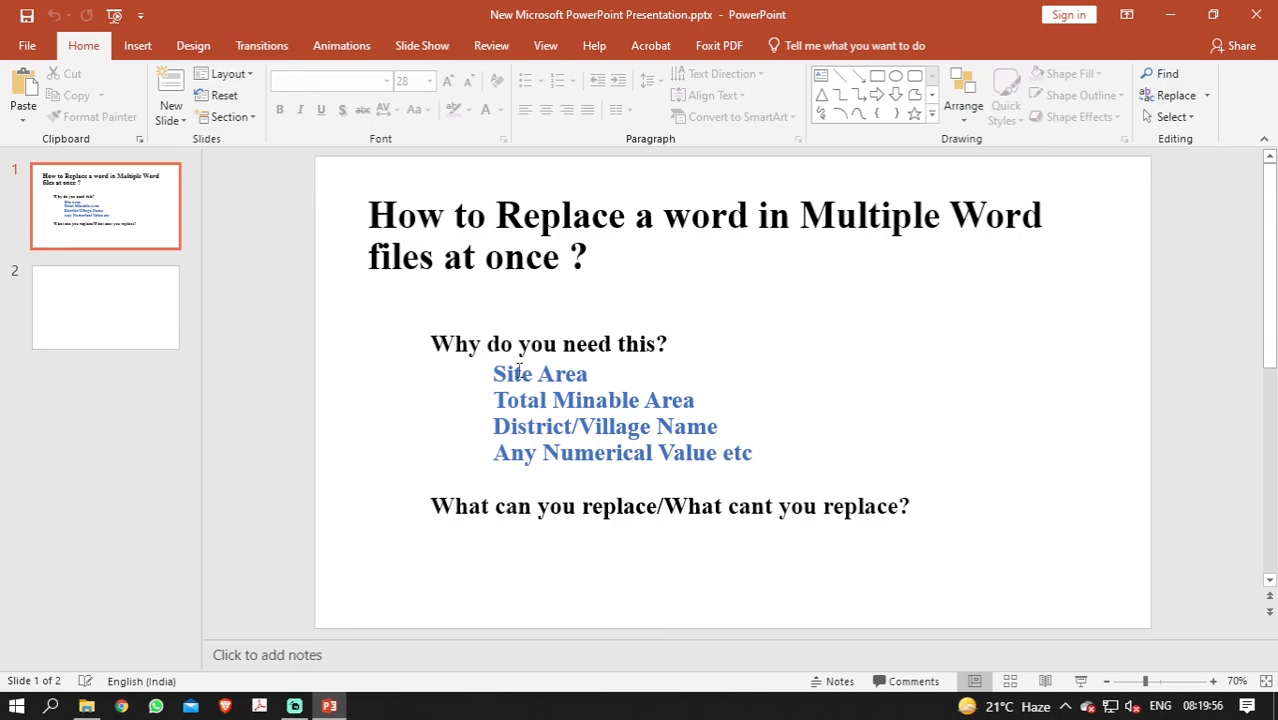